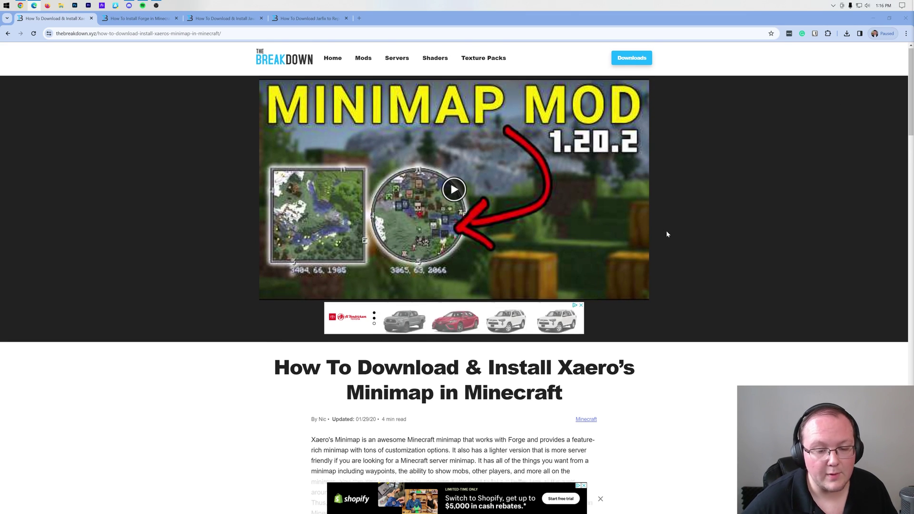
Step: Open the Xaero's Minimap download page through the download link in the installation article
{"action": "scroll", "coordinate": [665, 228], "scroll_direction": "down", "scroll_amount": 2}
{"action": "scroll", "coordinate": [663, 225], "scroll_direction": "down", "scroll_amount": 1}
{"action": "triple_click", "coordinate": [455, 205]}
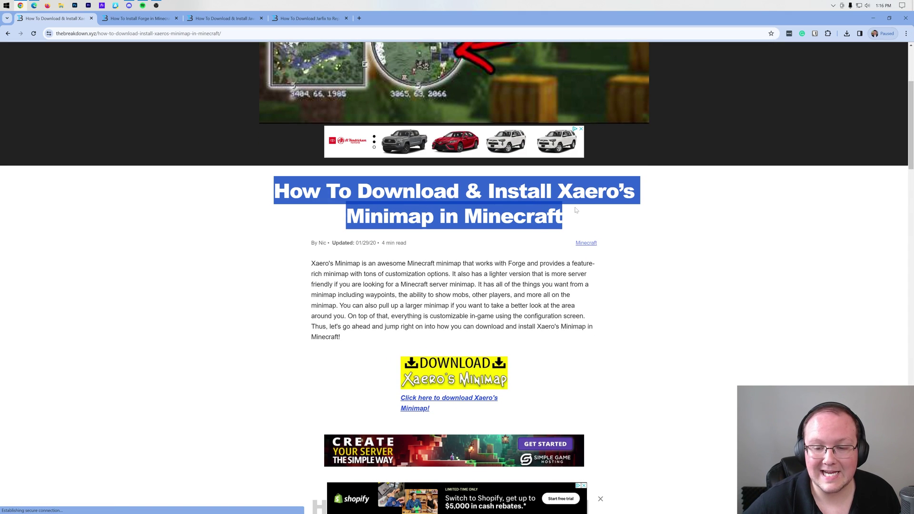
{"action": "left_click", "coordinate": [455, 205]}
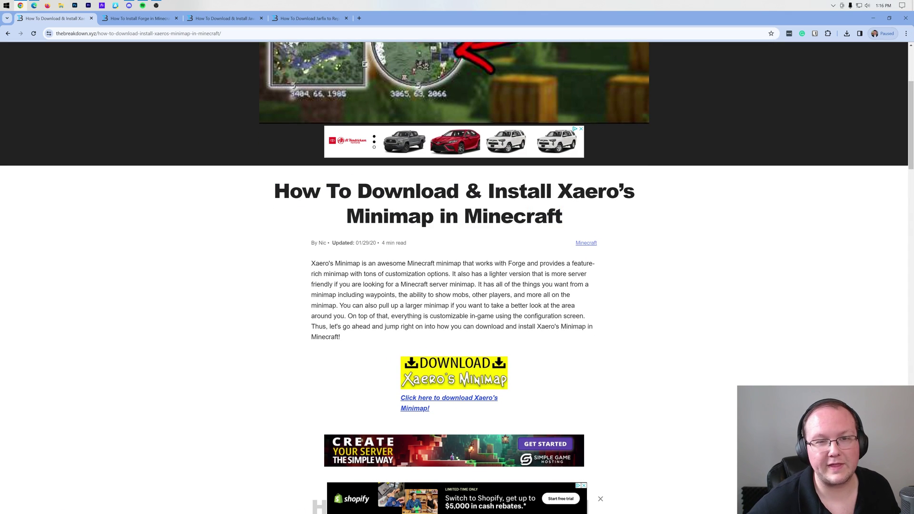
{"action": "scroll", "coordinate": [509, 245], "scroll_direction": "down", "scroll_amount": 2}
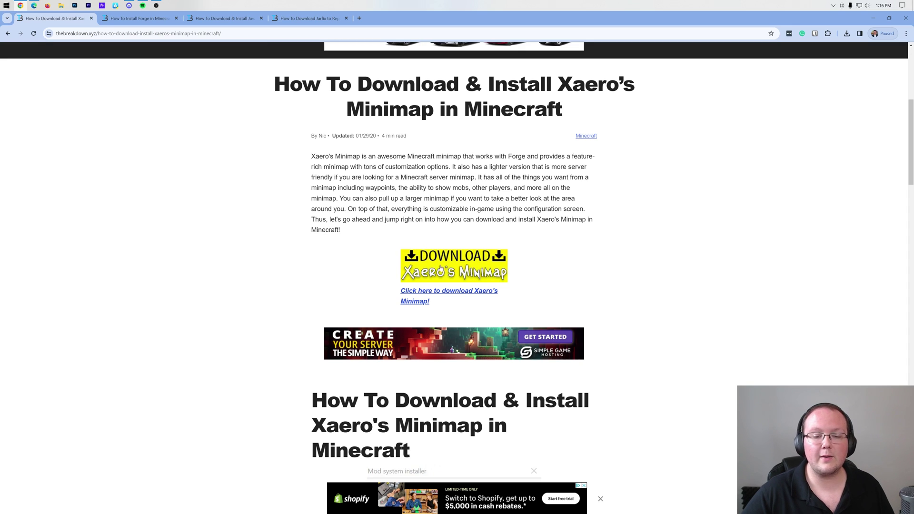
{"action": "left_click", "coordinate": [435, 259]}
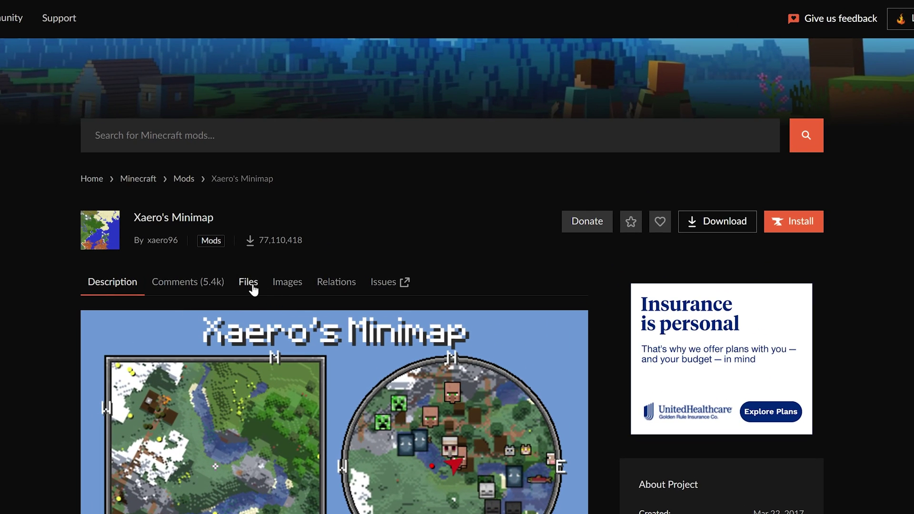
Step: Download the v23.9.6 for Forge 1.20.4 file from the mod's file list
{"action": "left_click", "coordinate": [259, 288]}
{"action": "scroll", "coordinate": [252, 288], "scroll_direction": "down", "scroll_amount": 4}
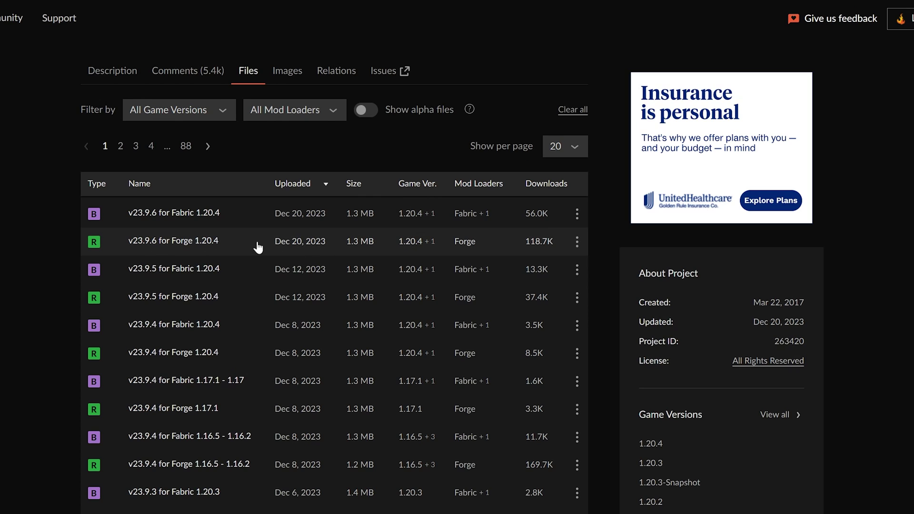
{"action": "left_click", "coordinate": [577, 242]}
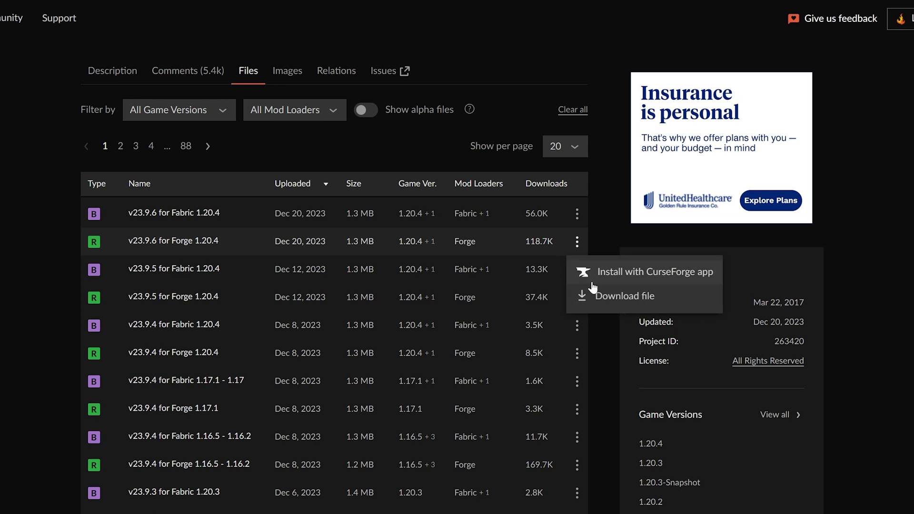
{"action": "left_click", "coordinate": [590, 290]}
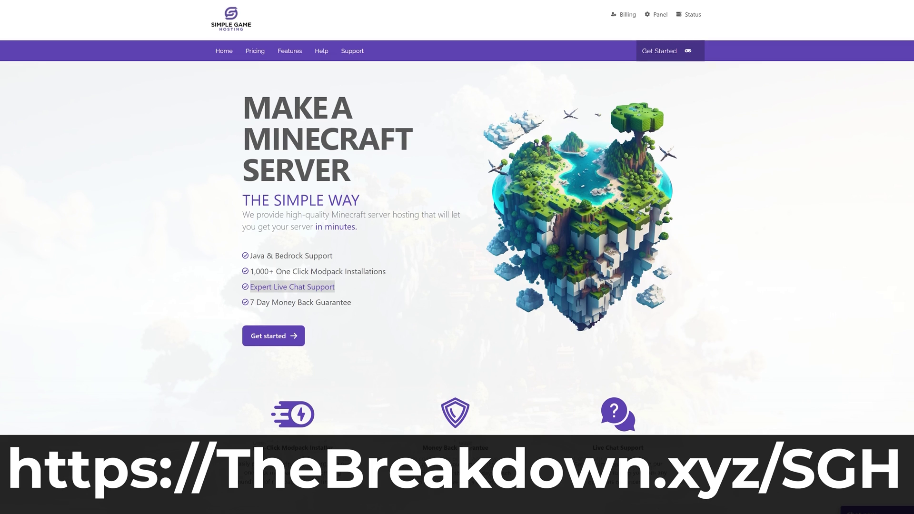
Step: Browse Simple Game Hosting, searching its CurseForge modpacks for Pixelmon and opening the help article on adding mods to a Minecraft server
{"action": "scroll", "coordinate": [337, 290], "scroll_direction": "down", "scroll_amount": 4}
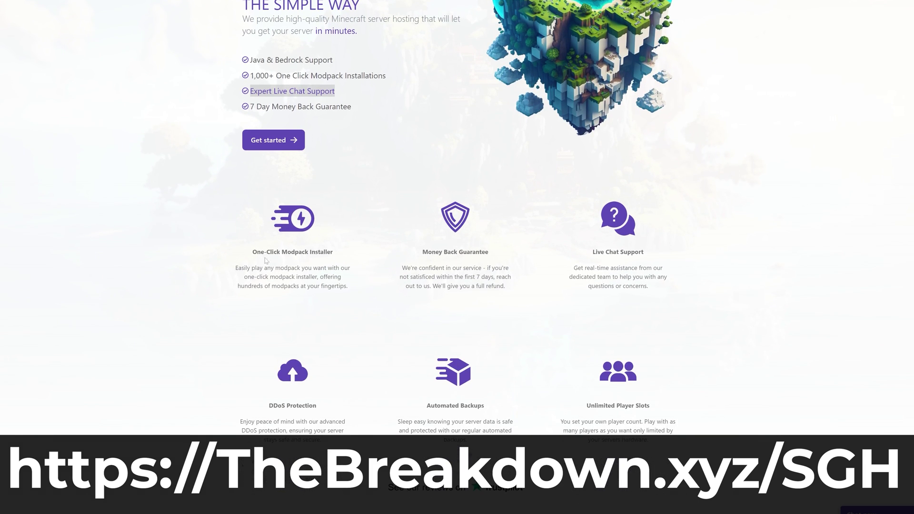
{"action": "left_click_drag", "start_coordinate": [253, 254], "coordinate": [336, 254]}
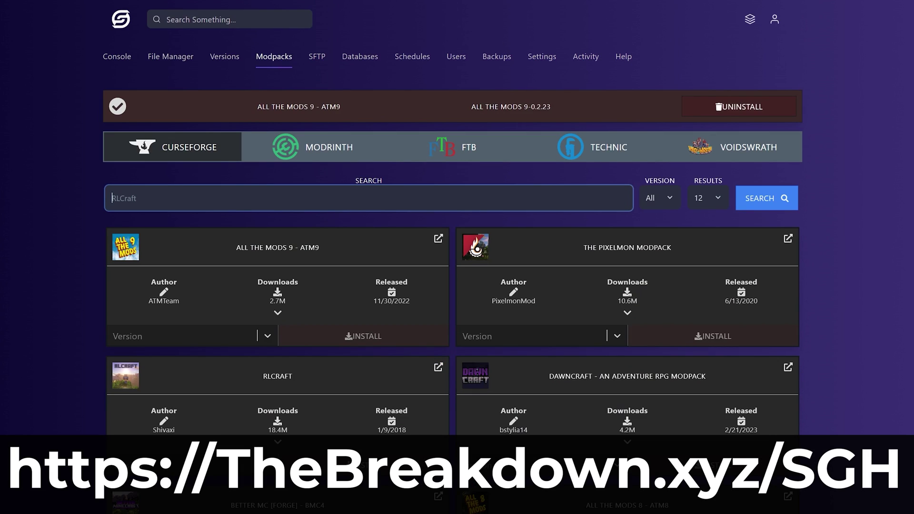
{"action": "type", "text": "Pixelmon"}
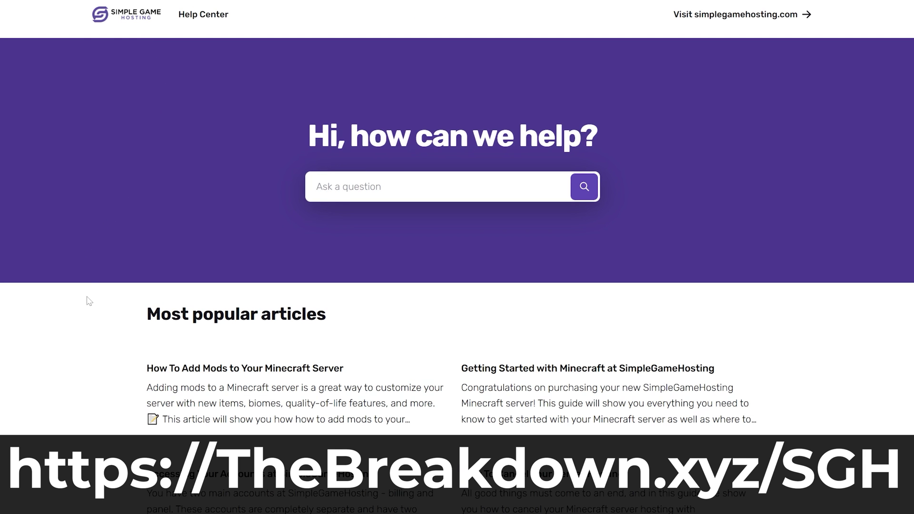
{"action": "left_click", "coordinate": [172, 371]}
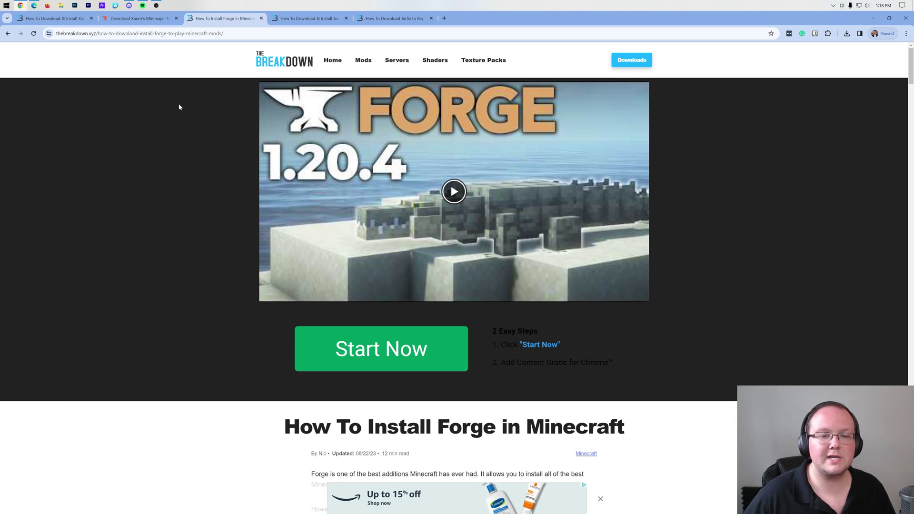
Step: Open the official Forge downloads page through the download link in the Forge installation article
{"action": "scroll", "coordinate": [573, 247], "scroll_direction": "down", "scroll_amount": 7}
{"action": "scroll", "coordinate": [573, 247], "scroll_direction": "down", "scroll_amount": 4}
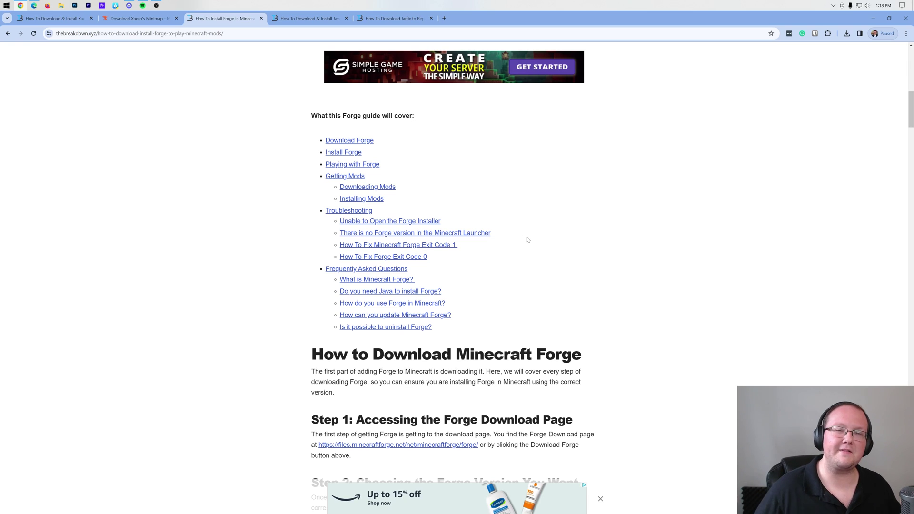
{"action": "scroll", "coordinate": [528, 238], "scroll_direction": "up", "scroll_amount": 5}
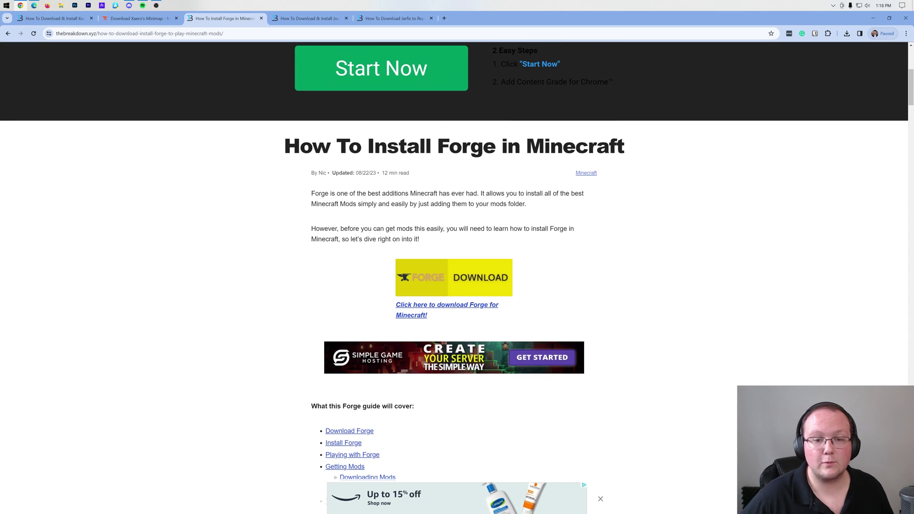
{"action": "scroll", "coordinate": [447, 216], "scroll_direction": "down", "scroll_amount": 1}
{"action": "left_click", "coordinate": [449, 236]}
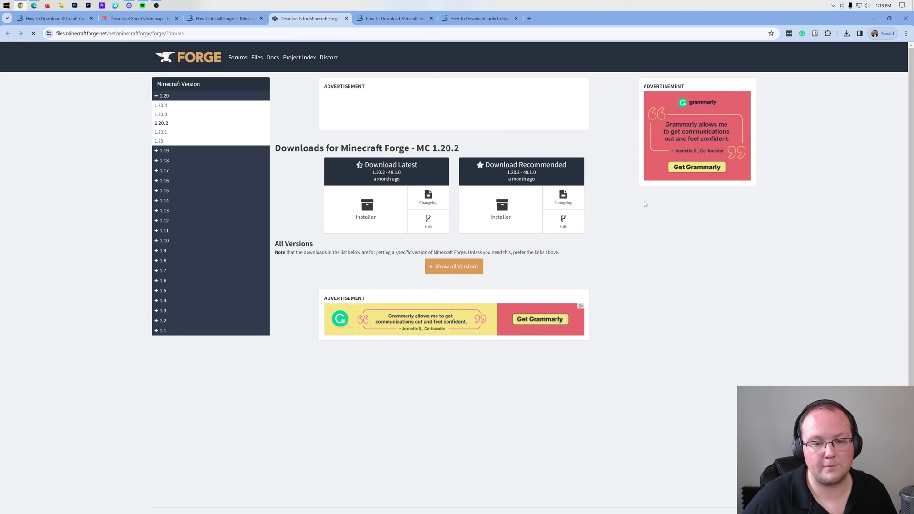
Step: Select Minecraft version 1.20.4 and download its Forge installer, skipping the advertisement page
{"action": "left_click", "coordinate": [165, 97]}
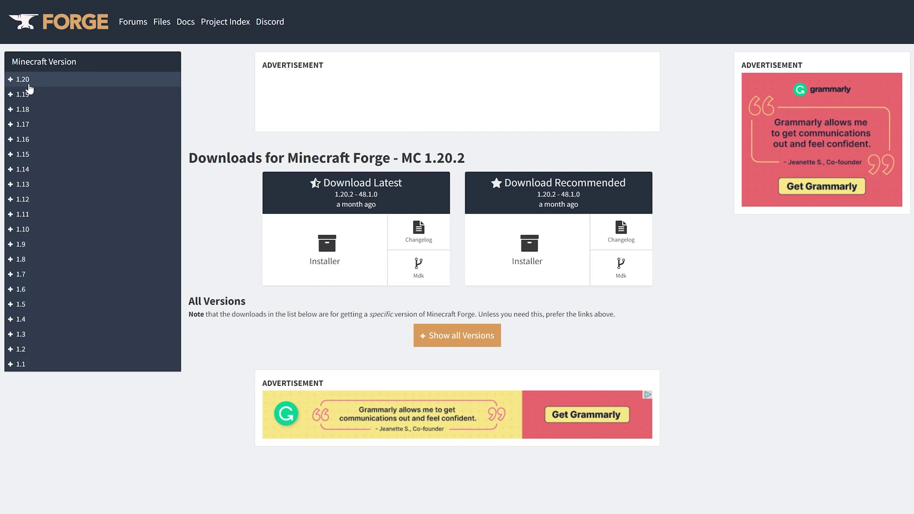
{"action": "left_click", "coordinate": [29, 85]}
{"action": "left_click", "coordinate": [18, 94]}
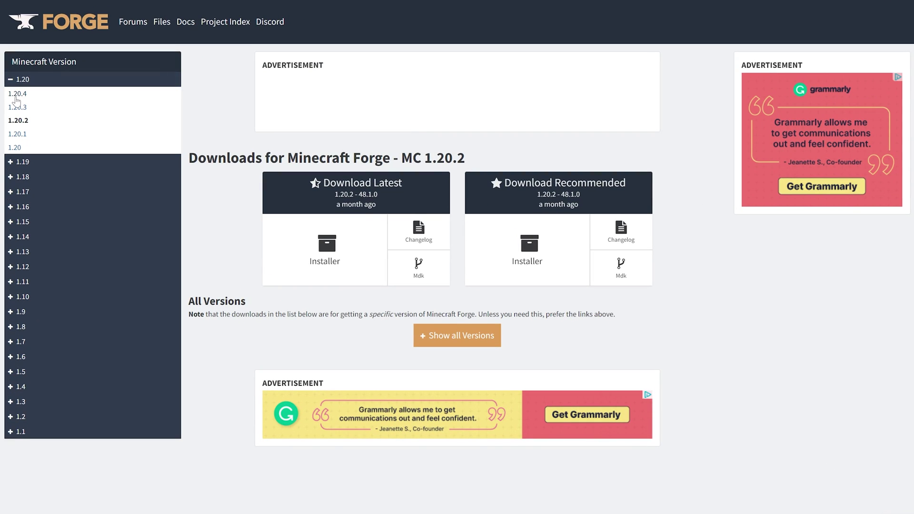
{"action": "left_click_drag", "start_coordinate": [401, 158], "coordinate": [512, 171]}
{"action": "left_click", "coordinate": [513, 171]}
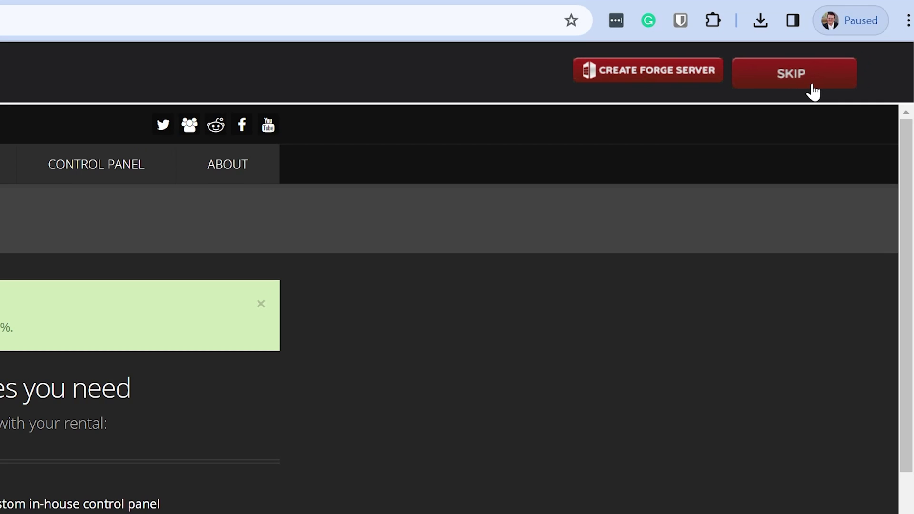
{"action": "left_click", "coordinate": [813, 92]}
{"action": "left_click", "coordinate": [761, 22]}
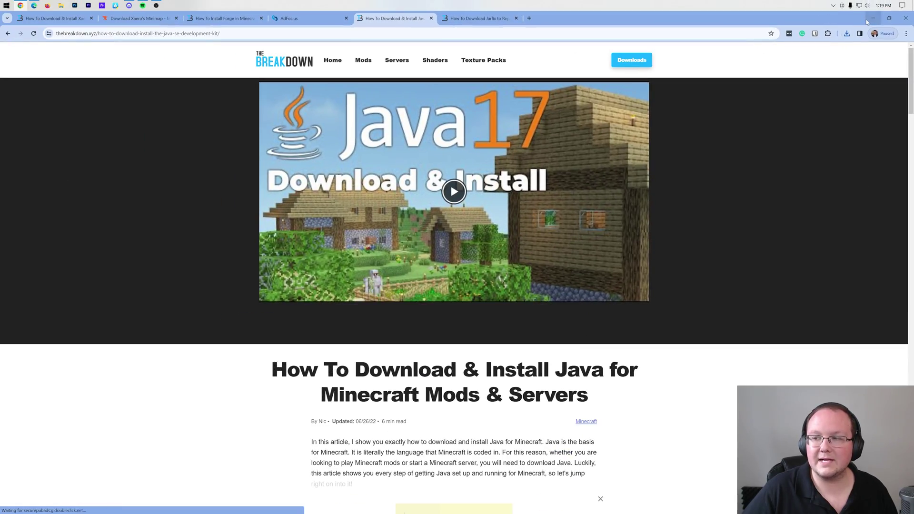
Step: Move the downloaded Forge installer and Xaero's Minimap files from the Downloads folder to the desktop
{"action": "left_click", "coordinate": [868, 19]}
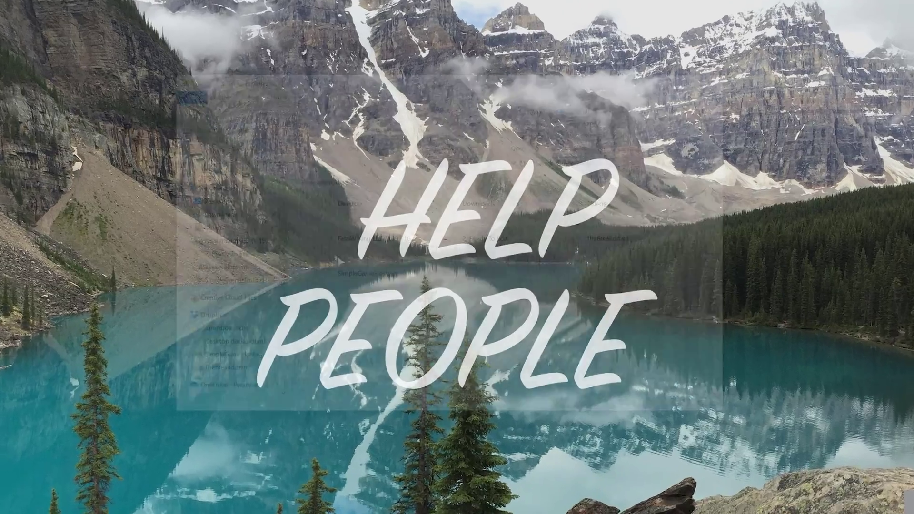
{"action": "key", "text": "super+e"}
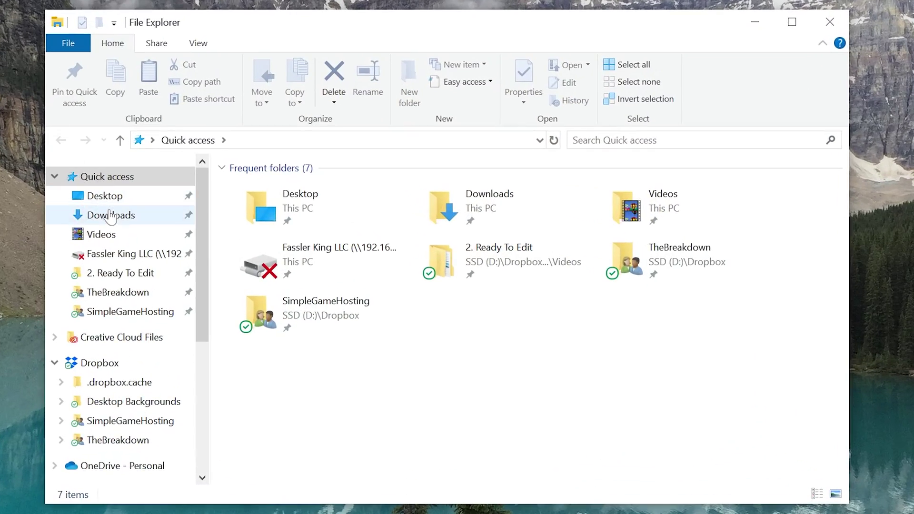
{"action": "left_click", "coordinate": [111, 217]}
{"action": "left_click", "coordinate": [269, 231]}
{"action": "key", "text": "ctrl+a"}
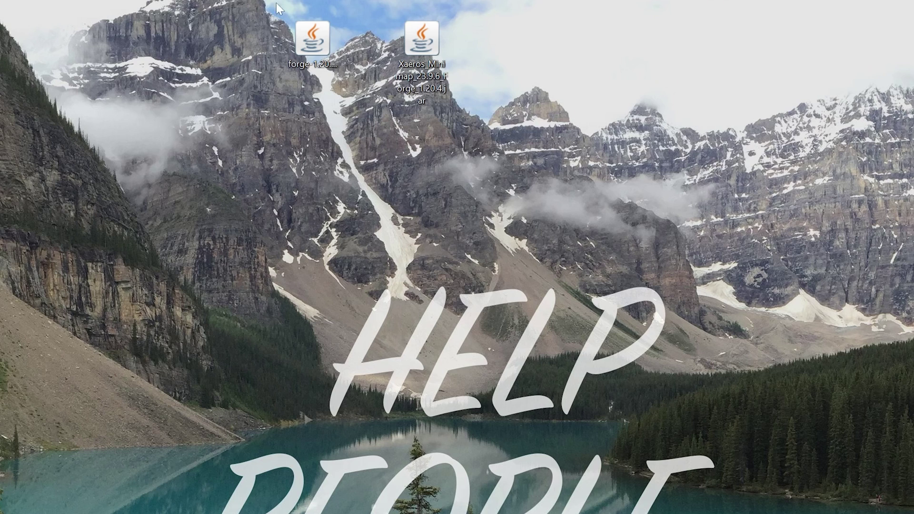
{"action": "right_click", "coordinate": [311, 46]}
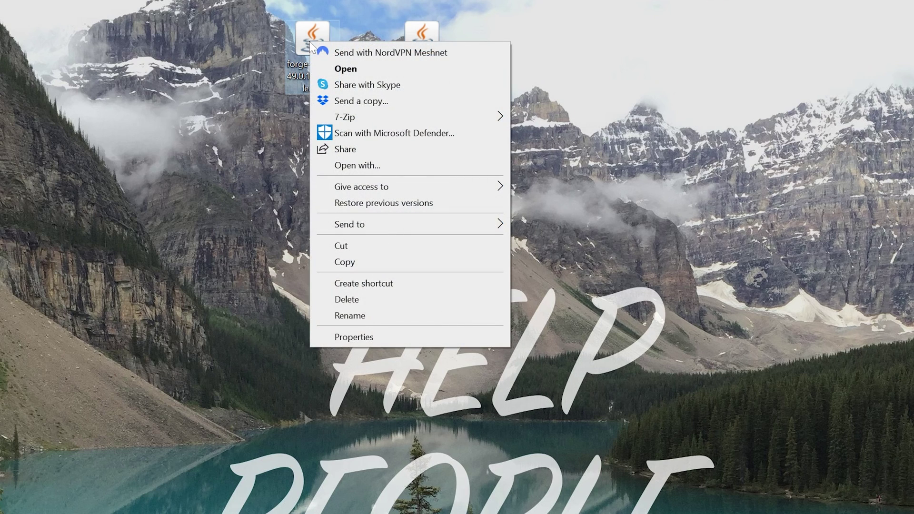
{"action": "left_click", "coordinate": [365, 165]}
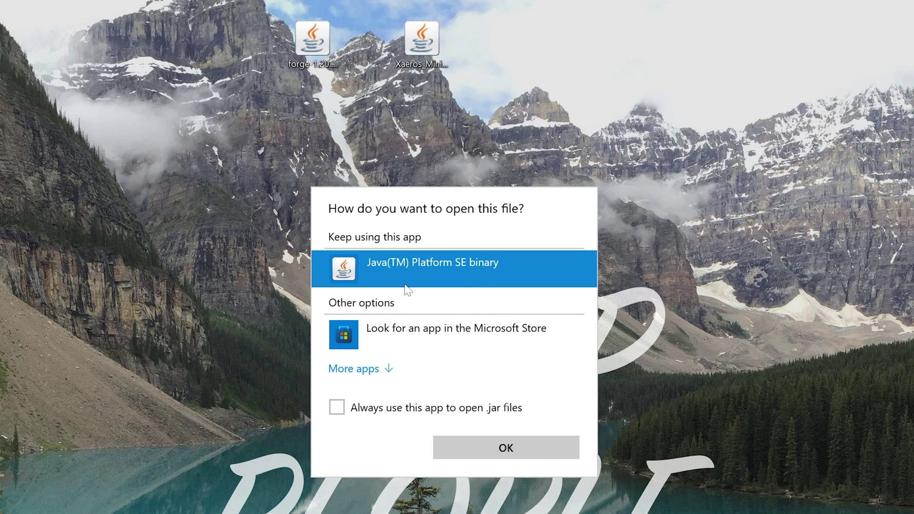
{"action": "left_click", "coordinate": [37, 243]}
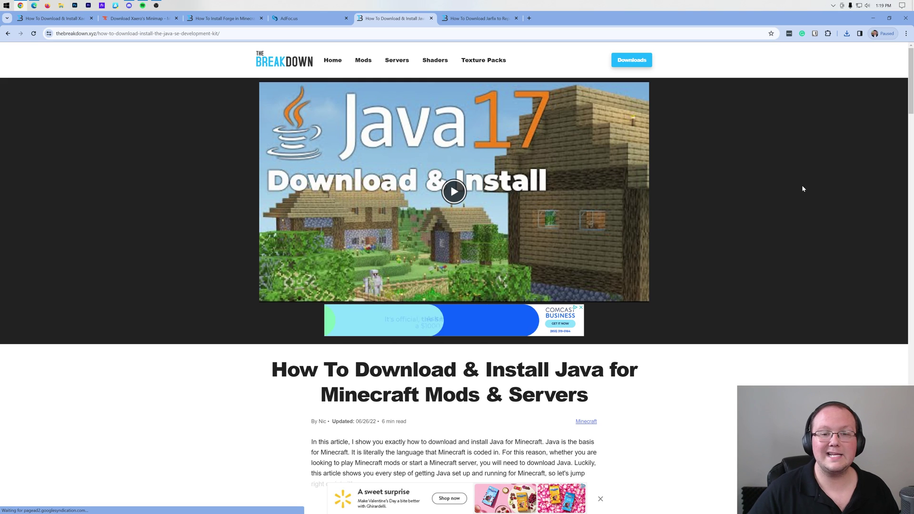
Step: Examine the Java 17 download and installation guide and bring up the Jarfix article on repairing .jar files
{"action": "scroll", "coordinate": [762, 190], "scroll_direction": "down", "scroll_amount": 10}
{"action": "scroll", "coordinate": [720, 190], "scroll_direction": "down", "scroll_amount": 15}
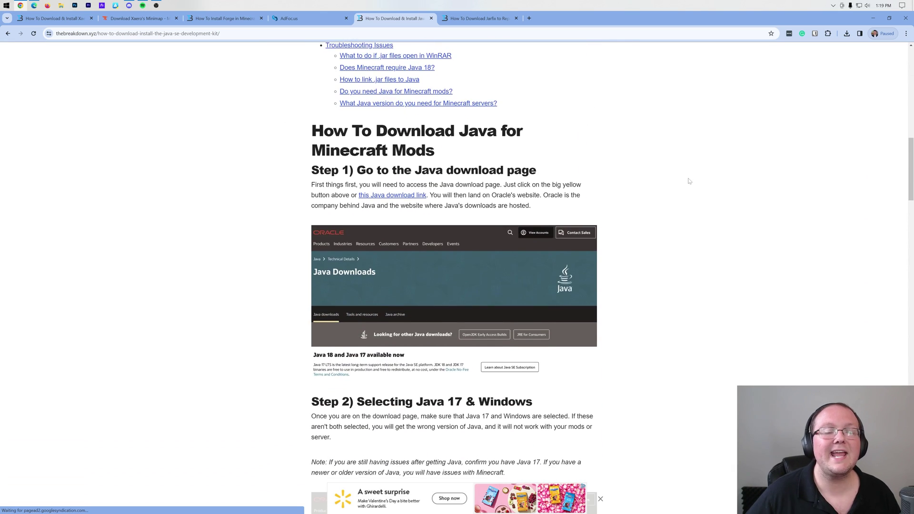
{"action": "scroll", "coordinate": [686, 186], "scroll_direction": "down", "scroll_amount": 15}
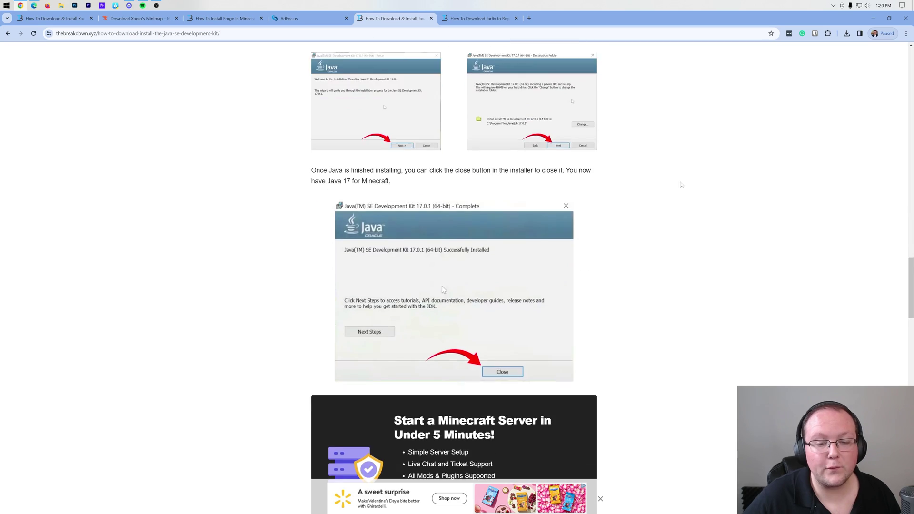
{"action": "key", "text": "Home"}
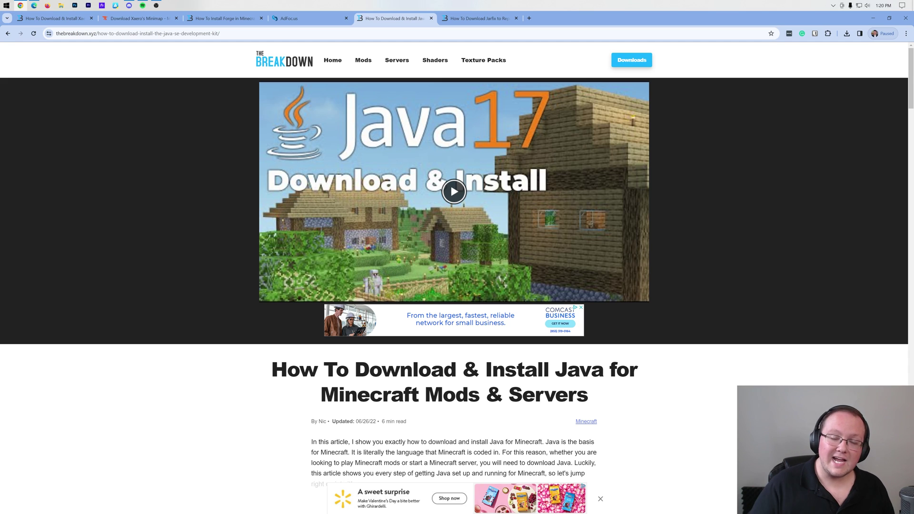
{"action": "left_click", "coordinate": [453, 20]}
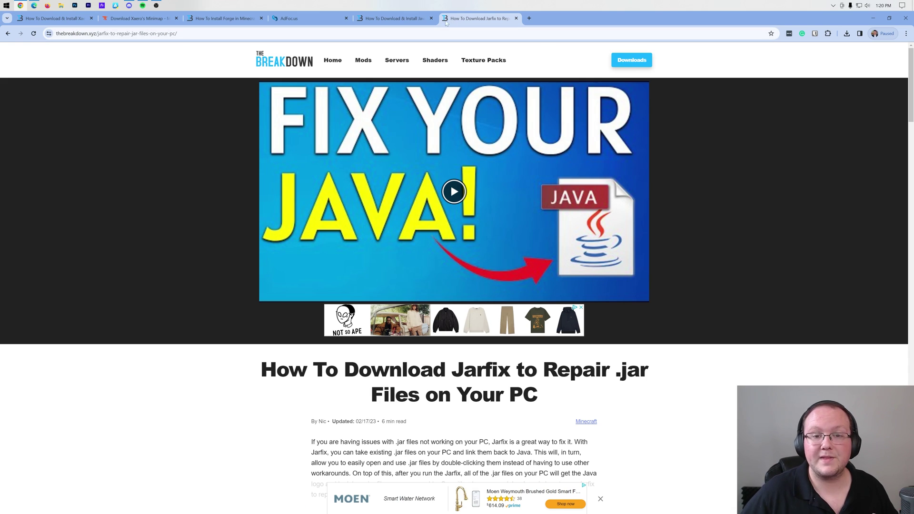
{"action": "left_click", "coordinate": [395, 18]}
{"action": "left_click", "coordinate": [455, 21]}
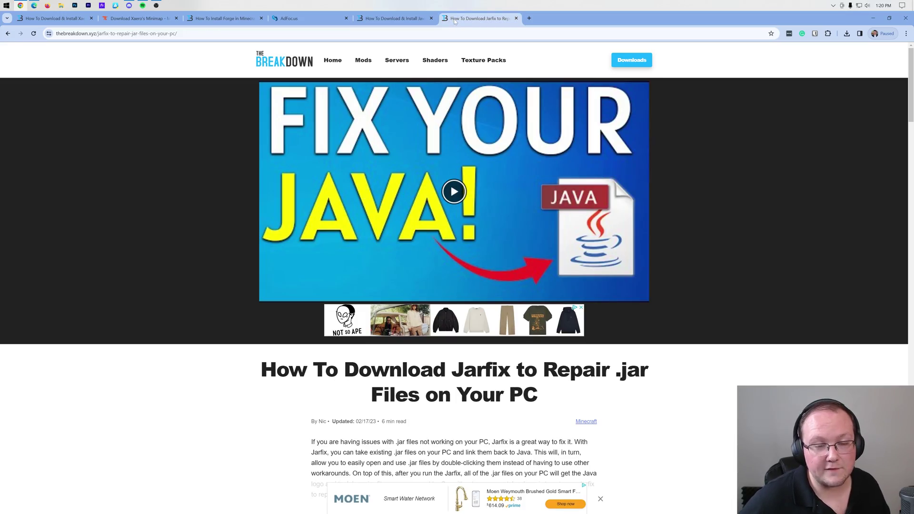
Step: Open the Forge 1.20.4 installer on the desktop with Java and run the client installation
{"action": "key", "text": "super+d"}
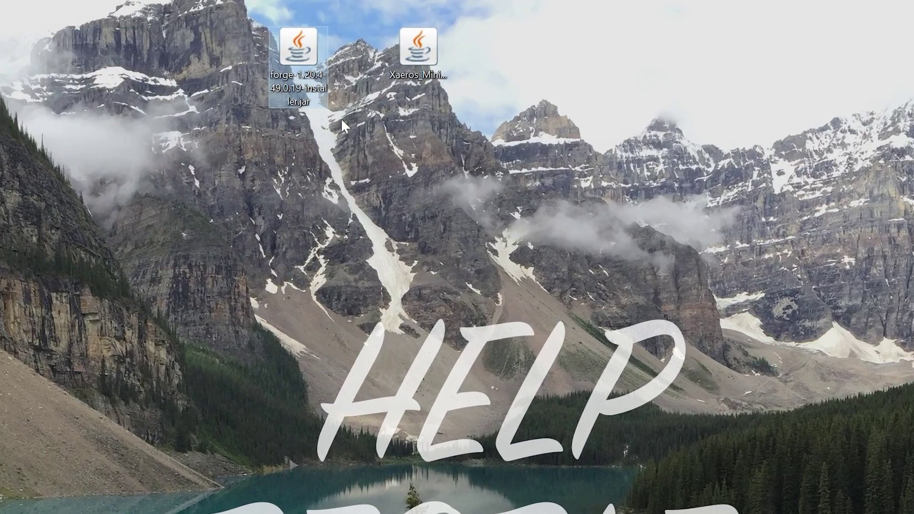
{"action": "left_click", "coordinate": [384, 59]}
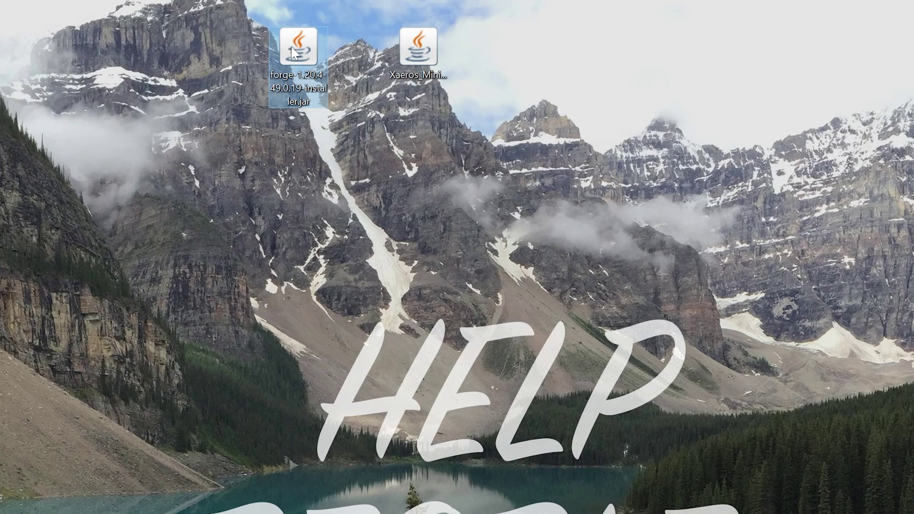
{"action": "right_click", "coordinate": [293, 53]}
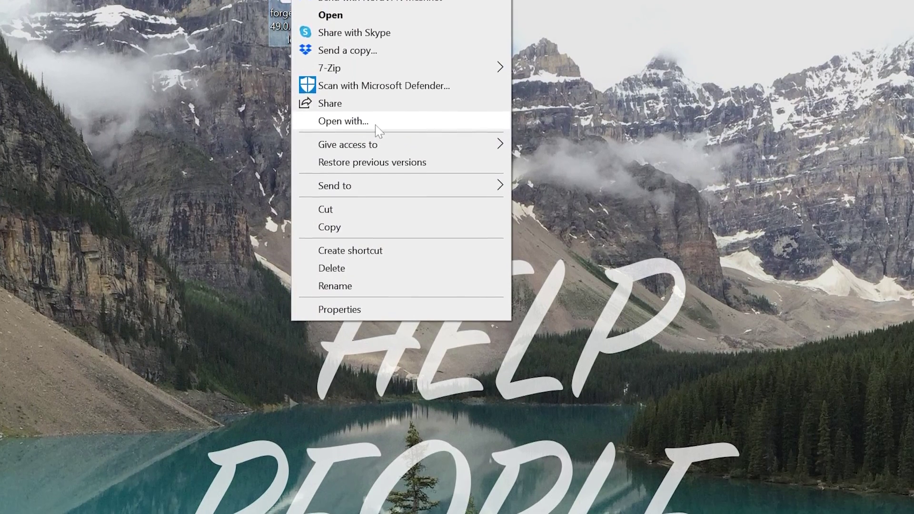
{"action": "left_click", "coordinate": [375, 183]}
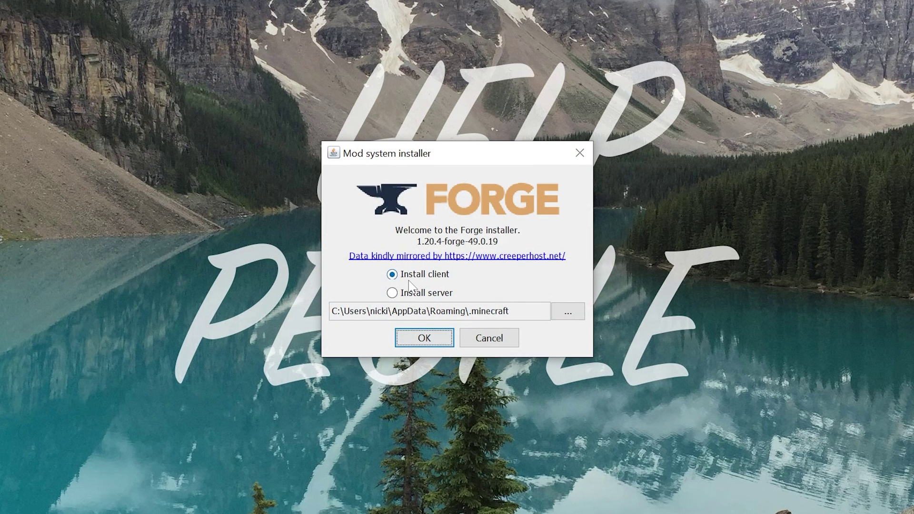
{"action": "left_click", "coordinate": [415, 337]}
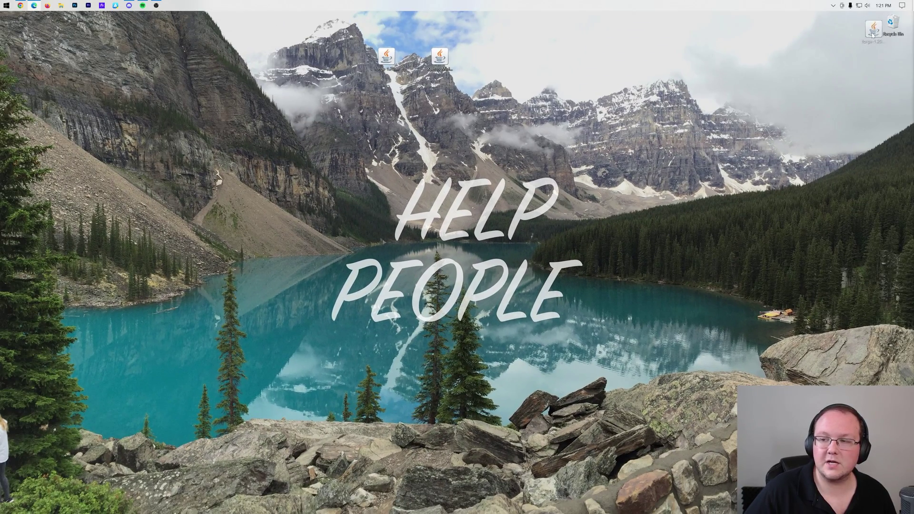
Step: Discard the Forge installer from the desktop into the Recycle Bin and open the Minecraft Launcher
{"action": "left_click_drag", "start_coordinate": [474, 98], "coordinate": [362, 14]}
{"action": "left_click", "coordinate": [6, 5]}
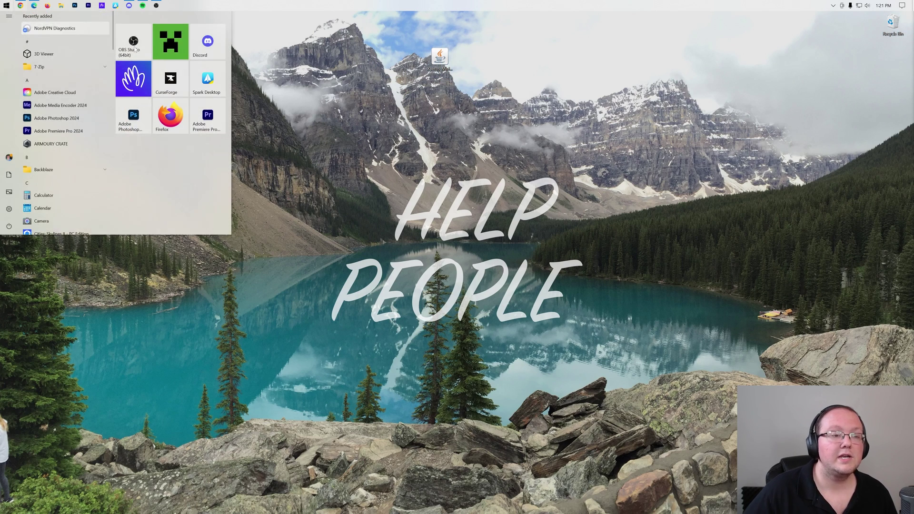
{"action": "left_click", "coordinate": [171, 41]}
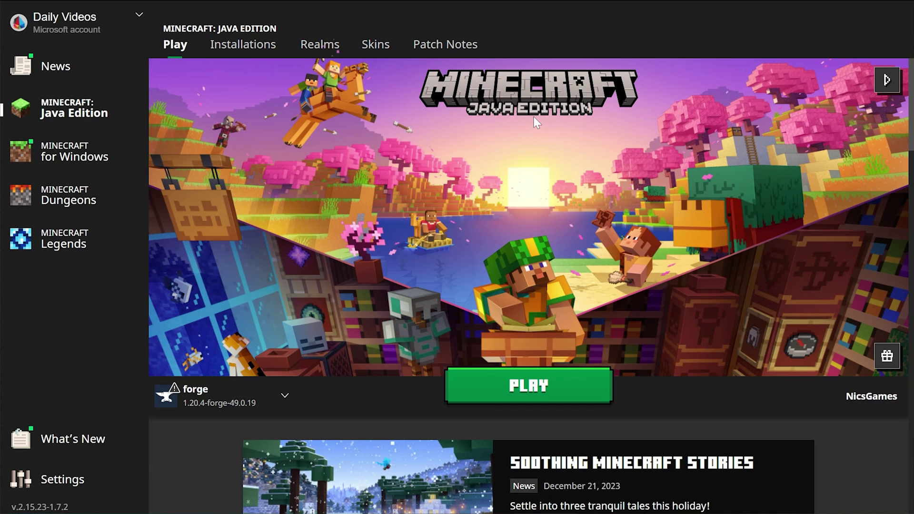
Step: Select the forge 1.20.4-forge-49.0.19 installation and try to start the game with it
{"action": "mouse_move", "coordinate": [307, 397]}
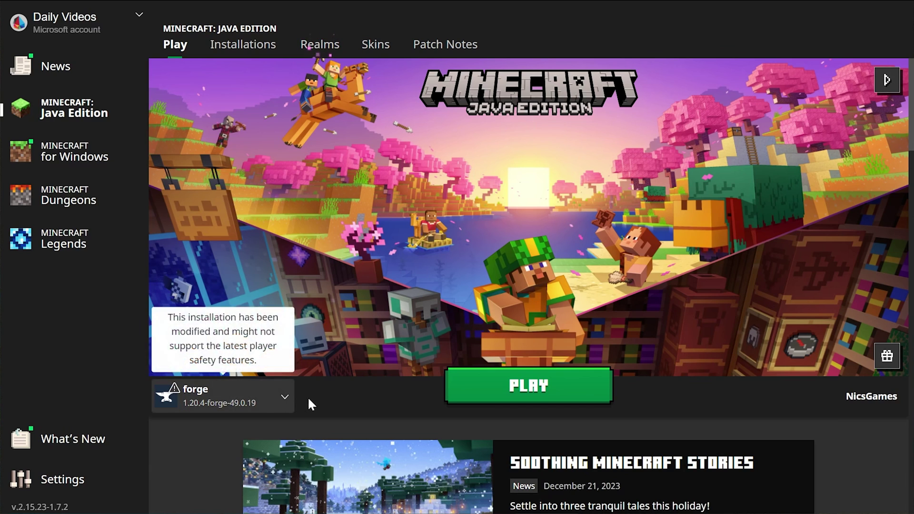
{"action": "left_click", "coordinate": [245, 398]}
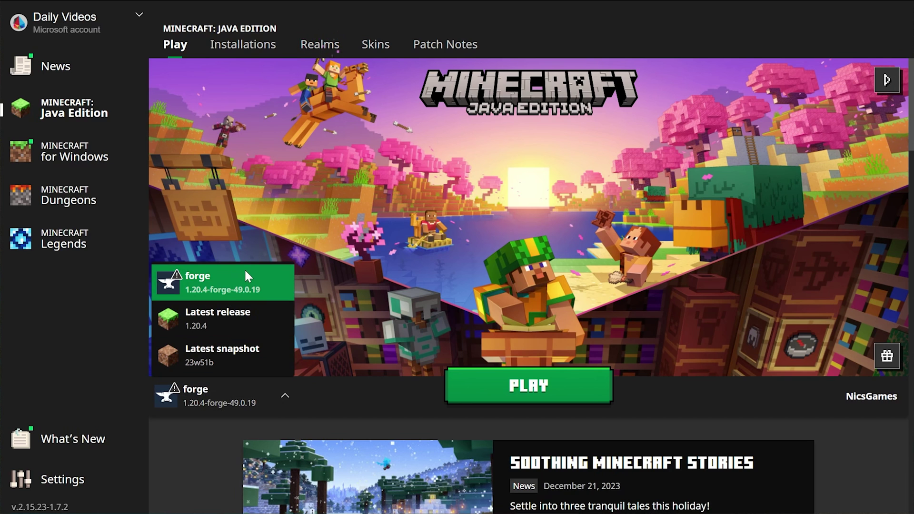
{"action": "left_click", "coordinate": [244, 294]}
{"action": "left_click", "coordinate": [530, 399]}
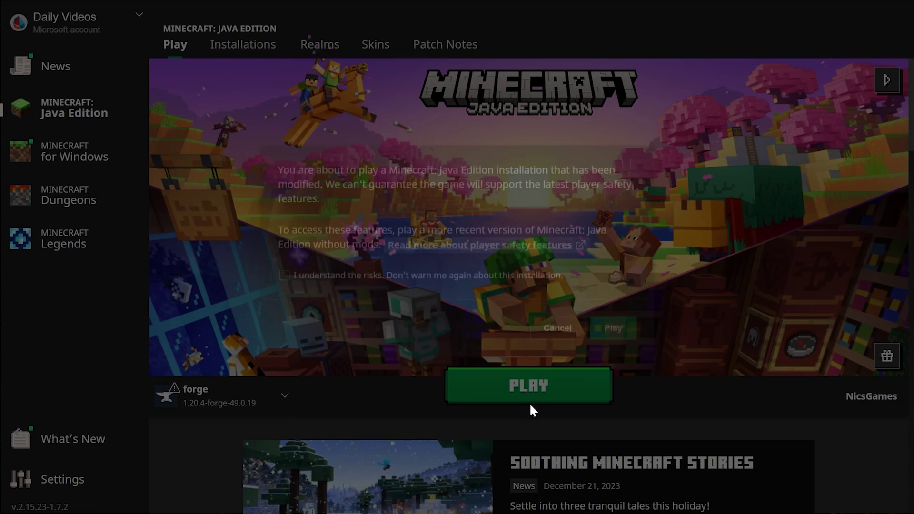
{"action": "left_click", "coordinate": [611, 337]}
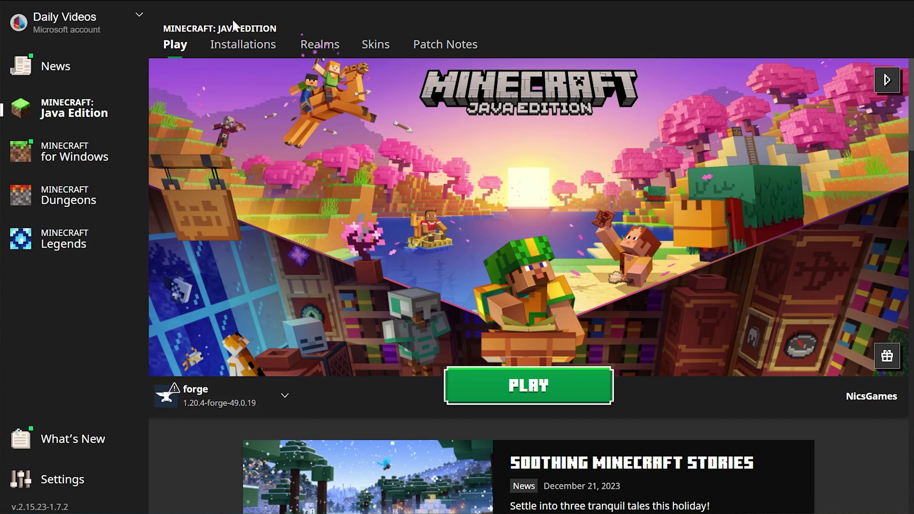
Step: List the installations with modded versions included and try to start forge from there, cancelling the risk prompt
{"action": "left_click", "coordinate": [236, 50]}
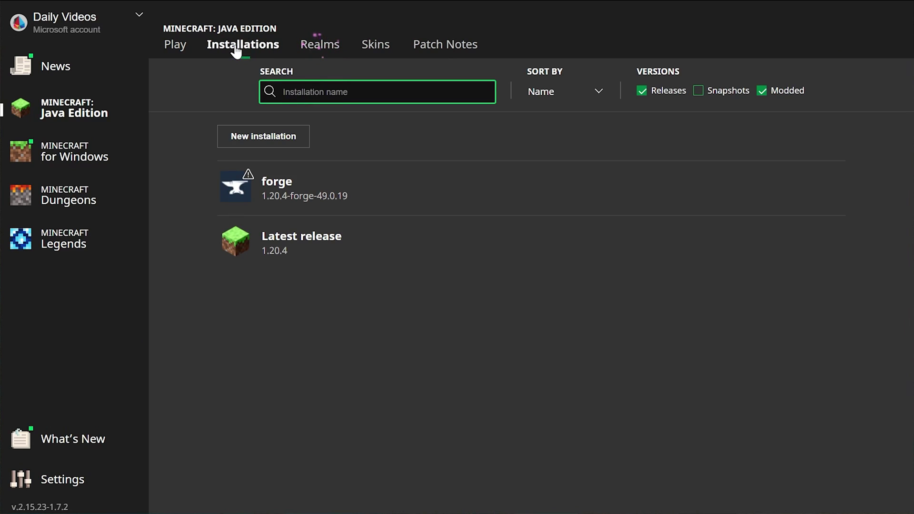
{"action": "left_click", "coordinate": [785, 91]}
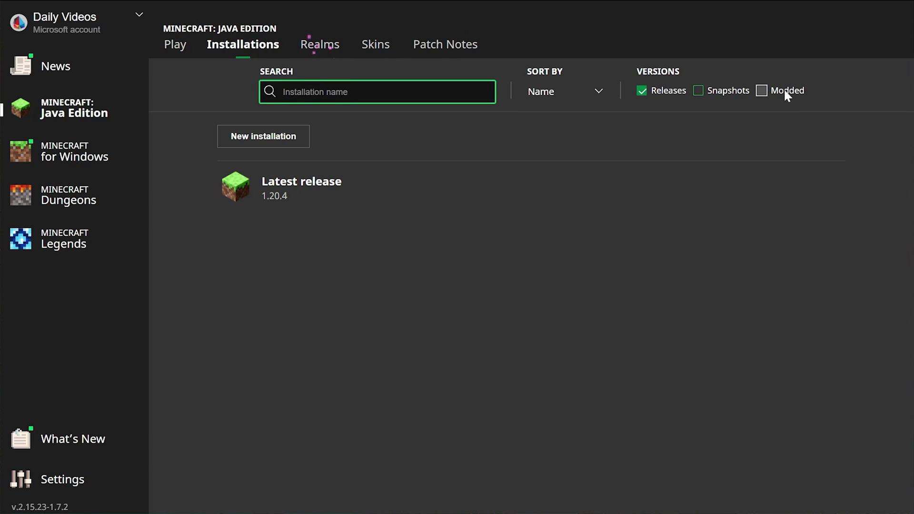
{"action": "left_click", "coordinate": [785, 91]}
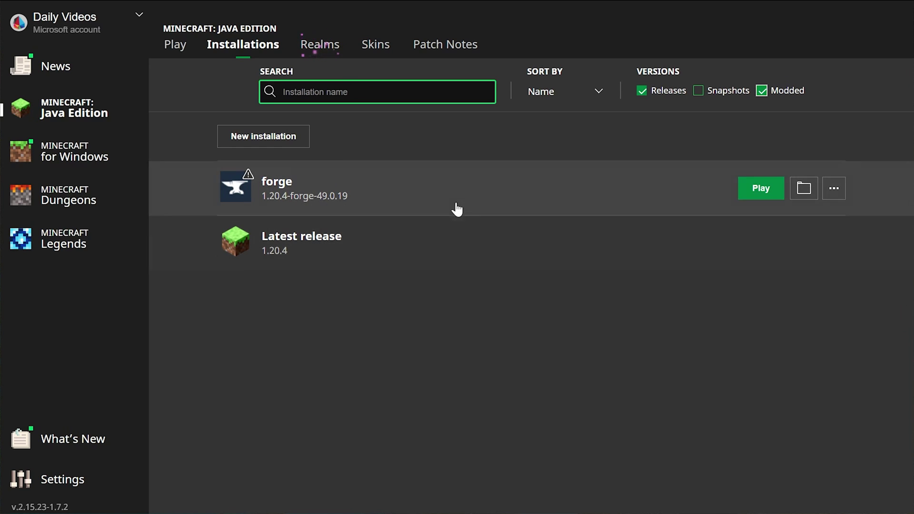
{"action": "left_click", "coordinate": [757, 190]}
{"action": "left_click", "coordinate": [556, 333]}
Step: Begin a new installation named SimpleGameHosting.com using version release 1.20.4-forge-49.0.19
{"action": "left_click", "coordinate": [264, 136]}
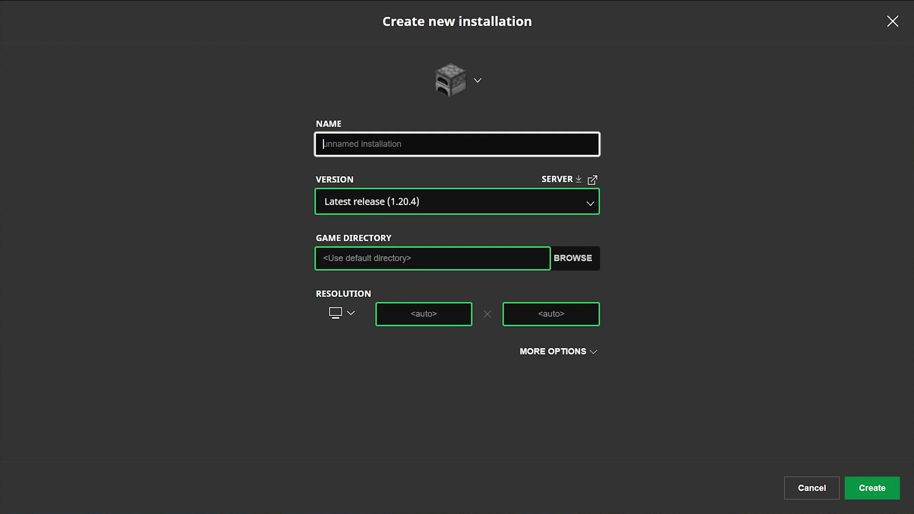
{"action": "type", "text": "SimpleGameHosting.com"}
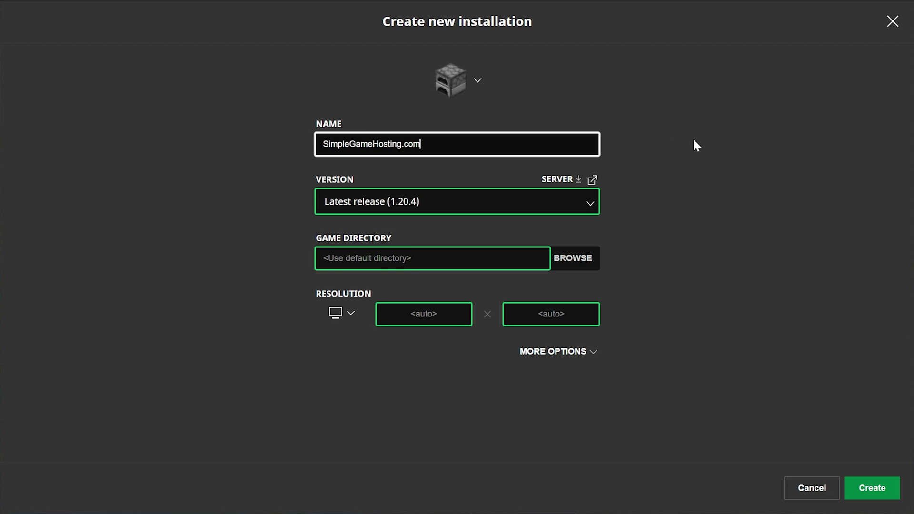
{"action": "key", "text": "Tab"}
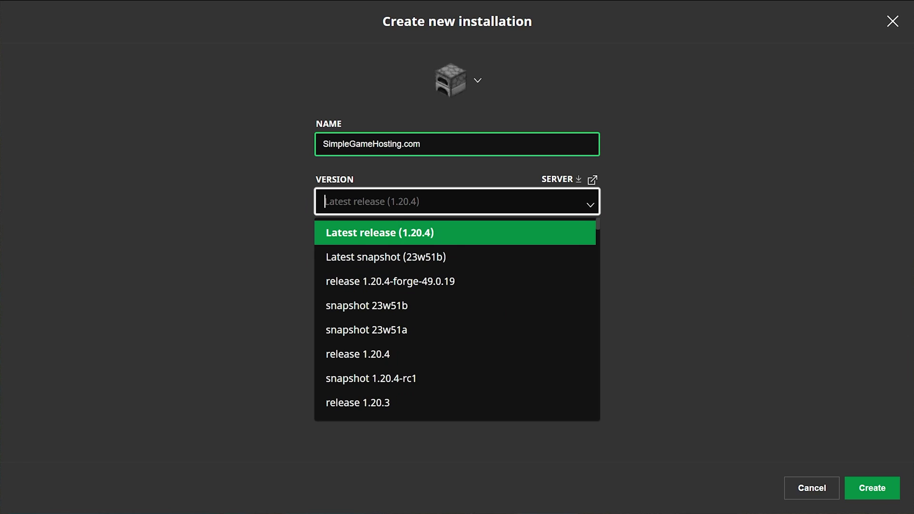
{"action": "left_click", "coordinate": [383, 285]}
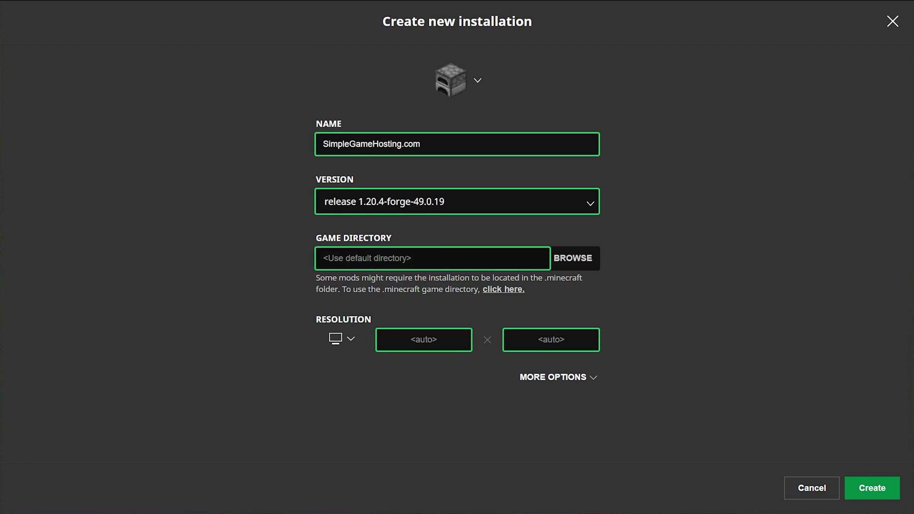
{"action": "left_click", "coordinate": [419, 202]}
{"action": "type", "text": "forge"}
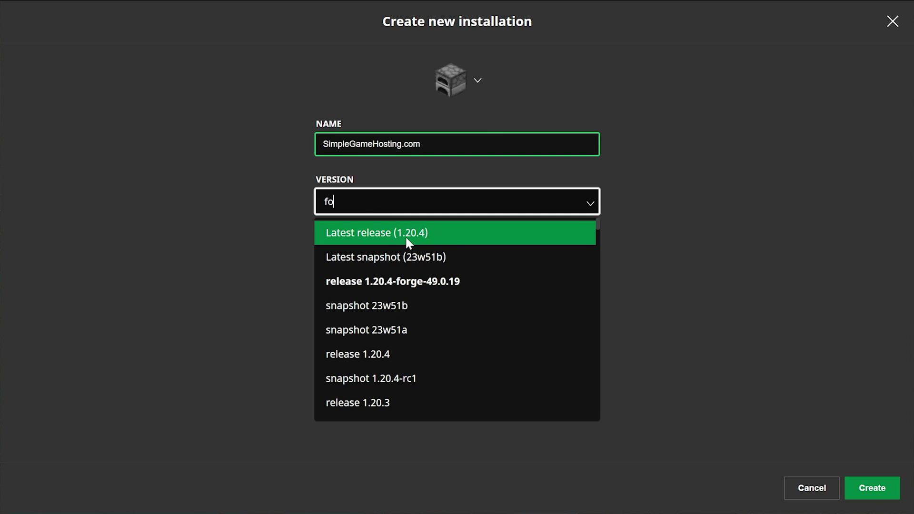
{"action": "left_click", "coordinate": [355, 229]}
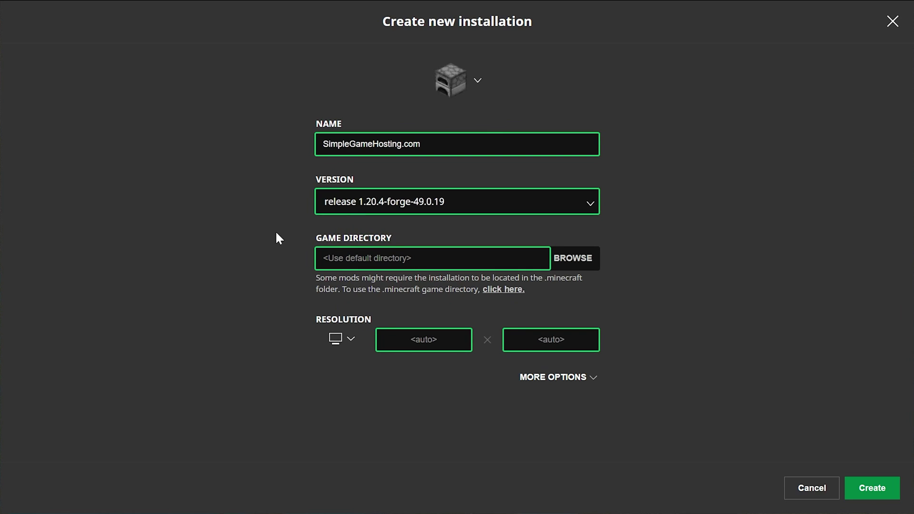
Step: Set the new installation's resolution to 2560x1440 and create it
{"action": "left_click", "coordinate": [336, 339]}
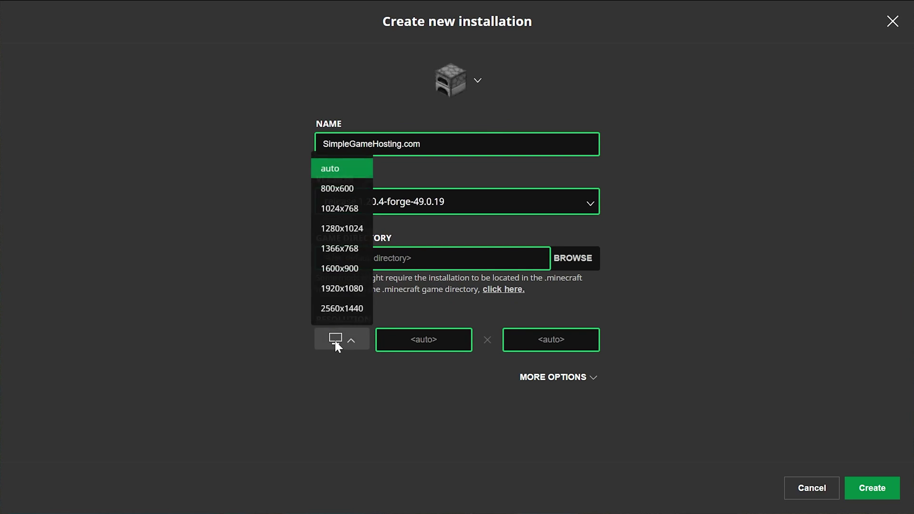
{"action": "left_click", "coordinate": [342, 309]}
{"action": "left_click", "coordinate": [873, 495]}
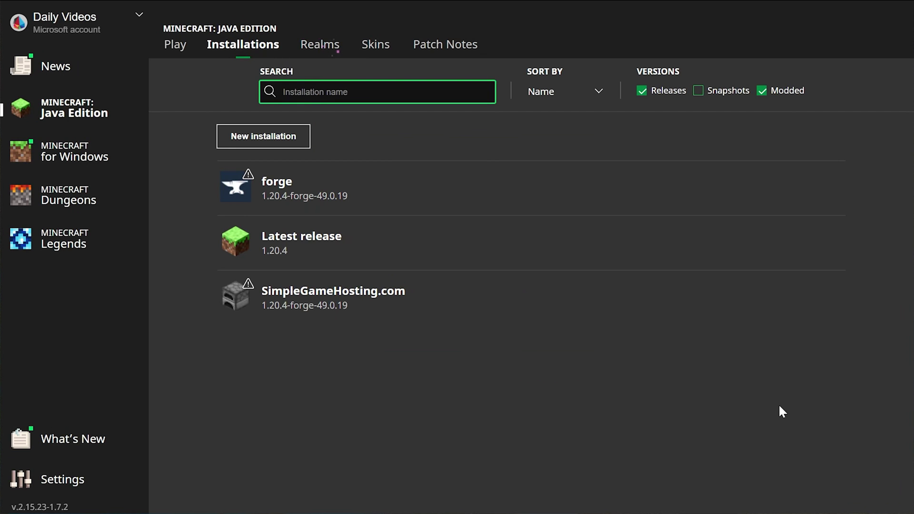
Step: Launch Minecraft with the SimpleGameHosting.com installation, accepting the modified-installation notice
{"action": "mouse_move", "coordinate": [273, 315]}
{"action": "left_click", "coordinate": [757, 298]}
{"action": "left_click", "coordinate": [614, 334]}
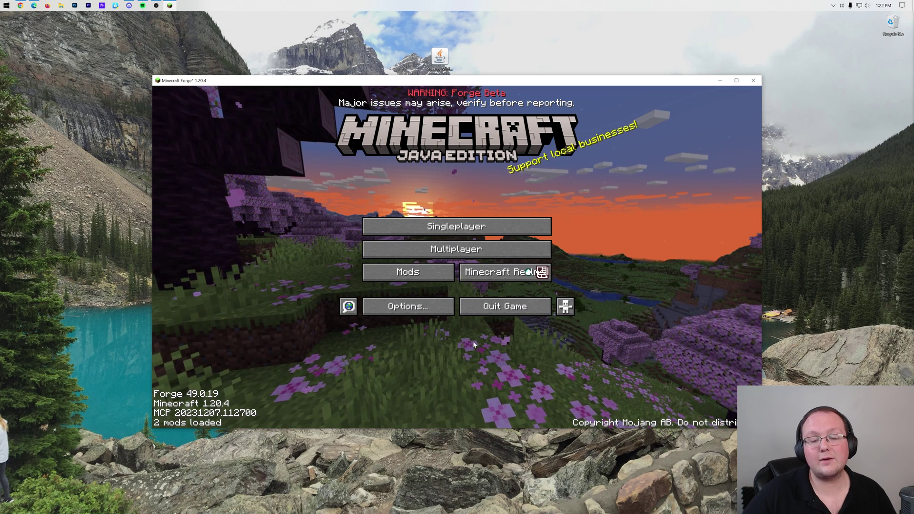
Step: Open the mods folder from the game and move Xaeros_Minimap_23.9.6_Forge_1.20.4.jar from the desktop into it
{"action": "left_click", "coordinate": [419, 274]}
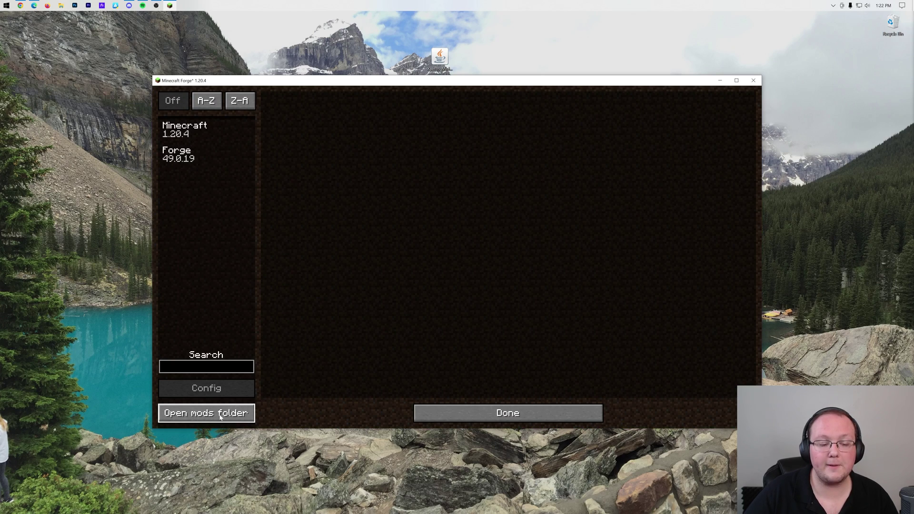
{"action": "left_click", "coordinate": [508, 413]}
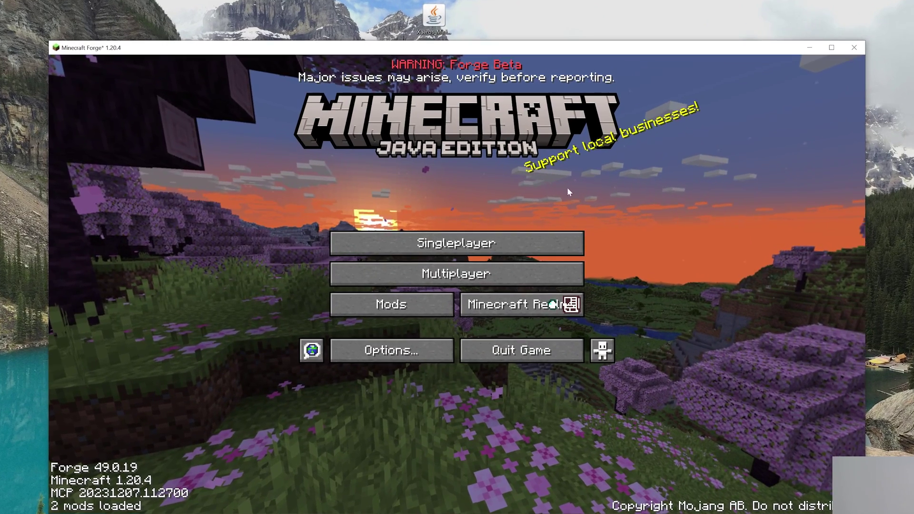
{"action": "left_click", "coordinate": [395, 274]}
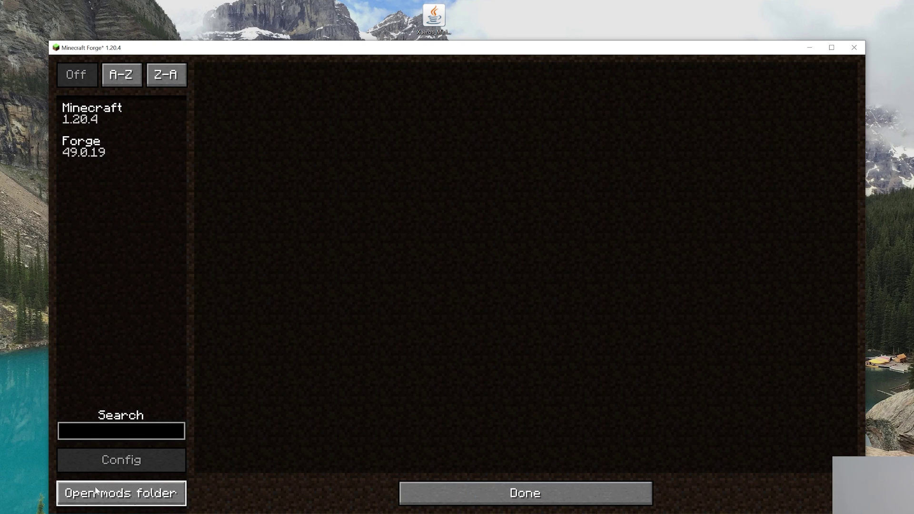
{"action": "left_click", "coordinate": [139, 496]}
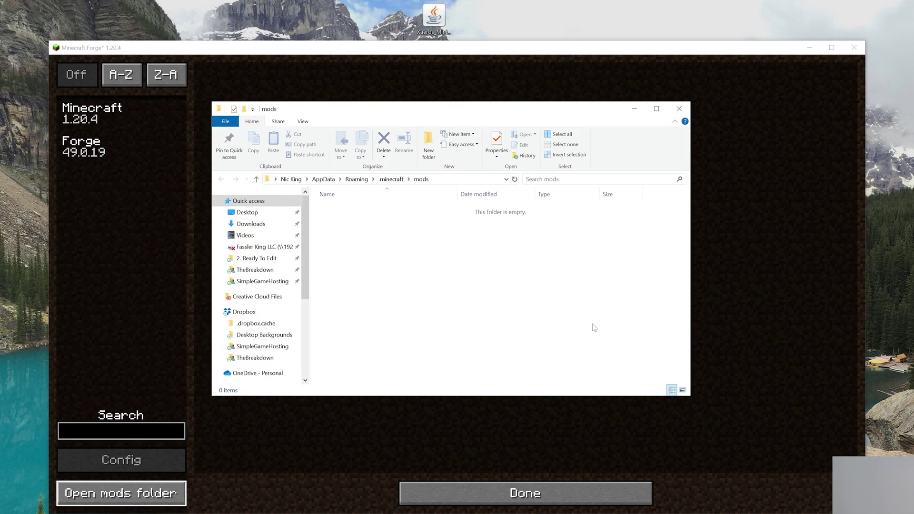
{"action": "left_click_drag", "start_coordinate": [442, 34], "coordinate": [401, 247]}
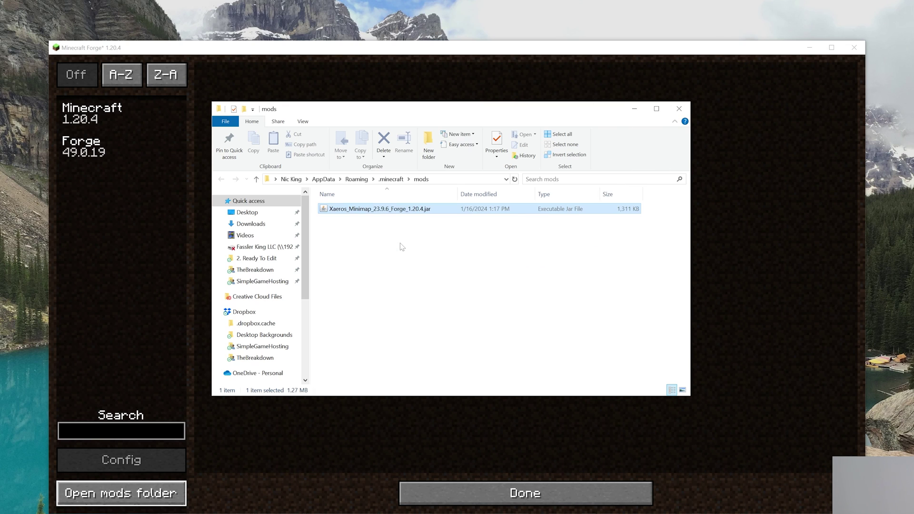
{"action": "left_click", "coordinate": [676, 109]}
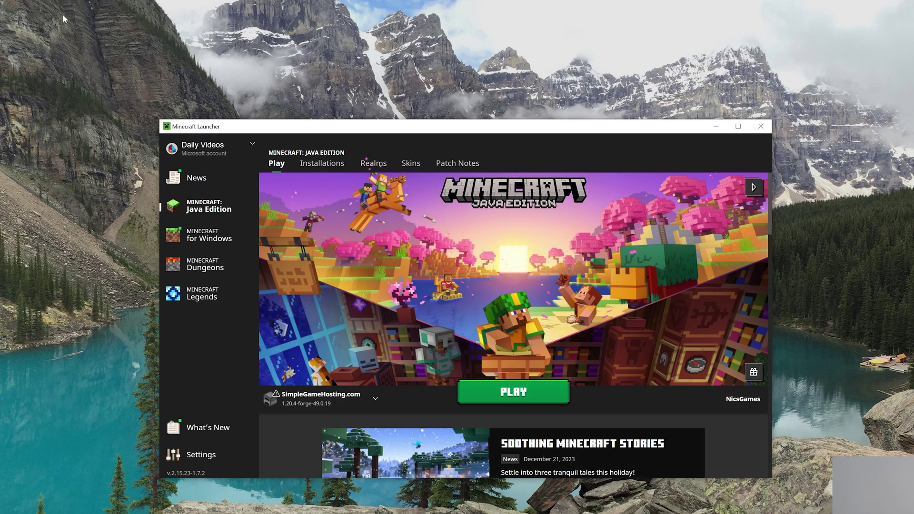
Step: Select the SimpleGameHosting.com installation in the launcher and start the game again, accepting the modified-installation notice
{"action": "left_click", "coordinate": [349, 402]}
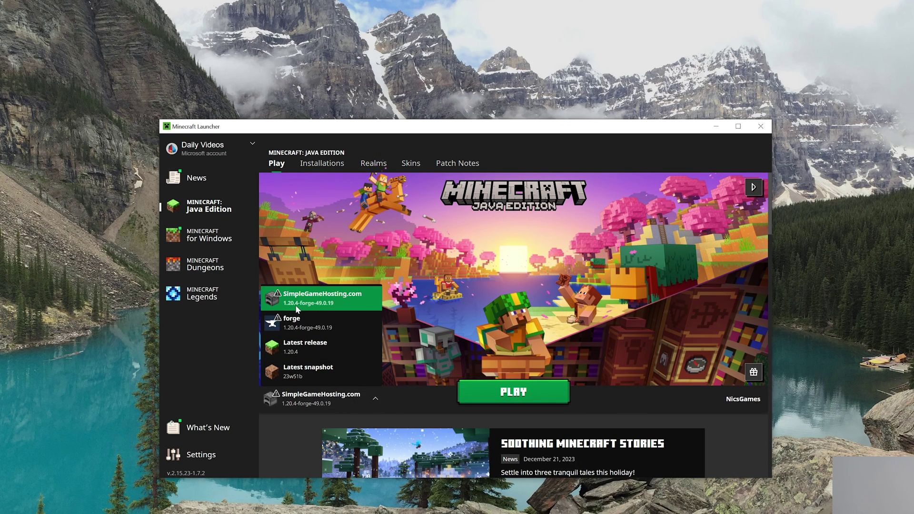
{"action": "left_click", "coordinate": [312, 310]}
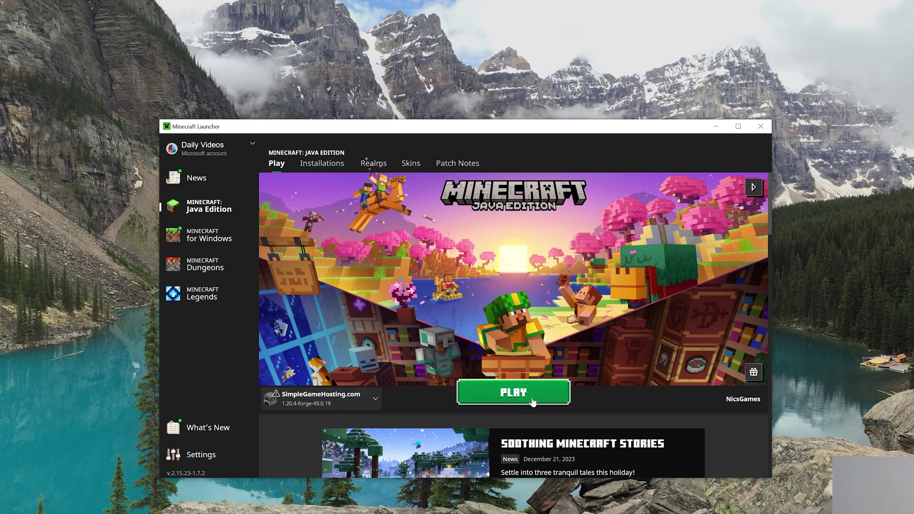
{"action": "left_click", "coordinate": [514, 392]}
{"action": "left_click", "coordinate": [569, 357]}
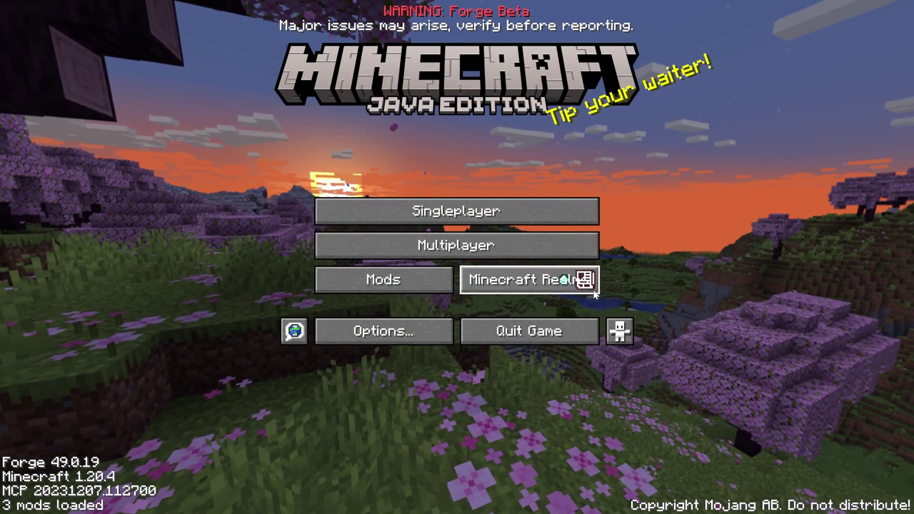
Step: Check the details of Xaero's Minimap in the installed mods list and return to the title screen
{"action": "left_click", "coordinate": [408, 286]}
{"action": "left_click", "coordinate": [109, 153]}
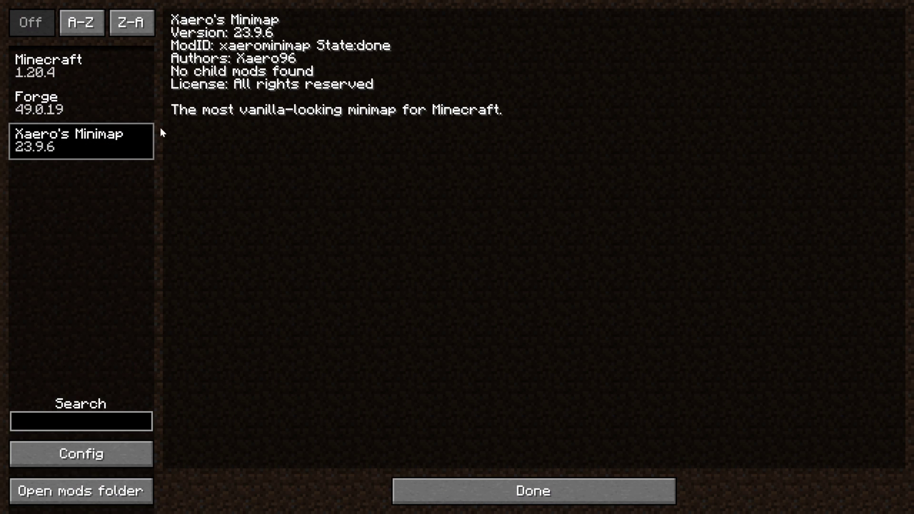
{"action": "left_click", "coordinate": [550, 477]}
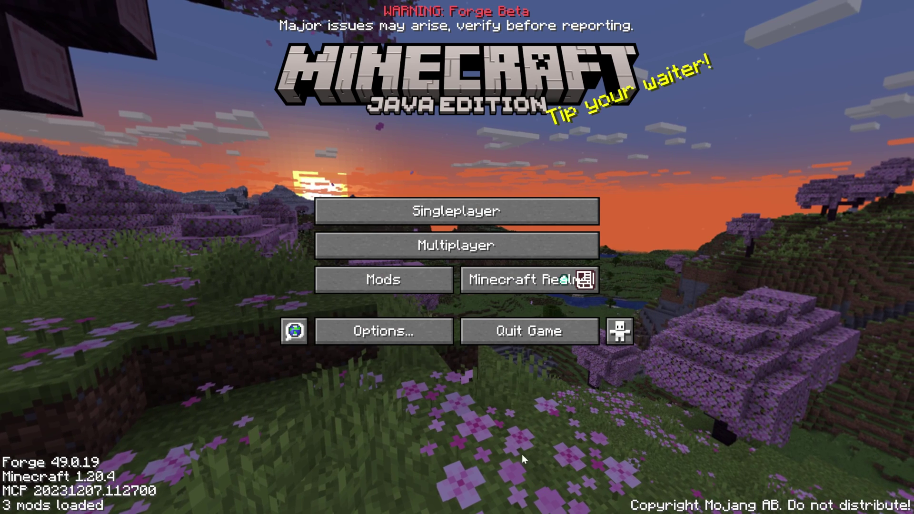
Step: Open the multiplayer server list and join the SimpleGameHosting server
{"action": "left_click", "coordinate": [421, 255]}
{"action": "left_click", "coordinate": [419, 253]}
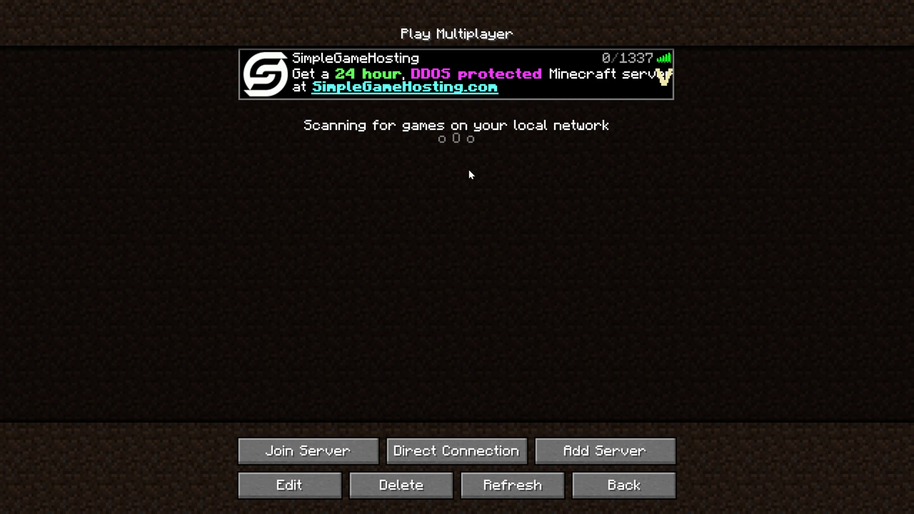
{"action": "double_click", "coordinate": [520, 70]}
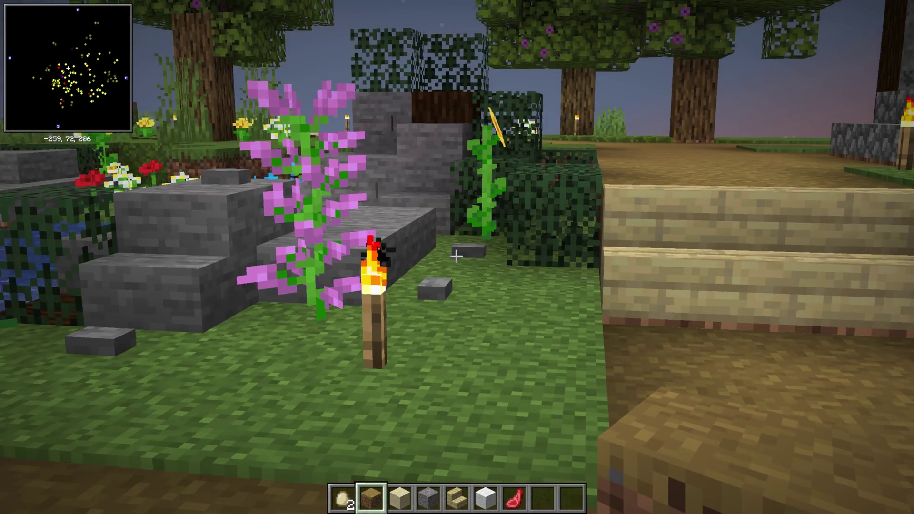
Step: Walk through the world along the dirt path to examine how the minimap draws the surroundings
{"action": "key", "text": "w"}
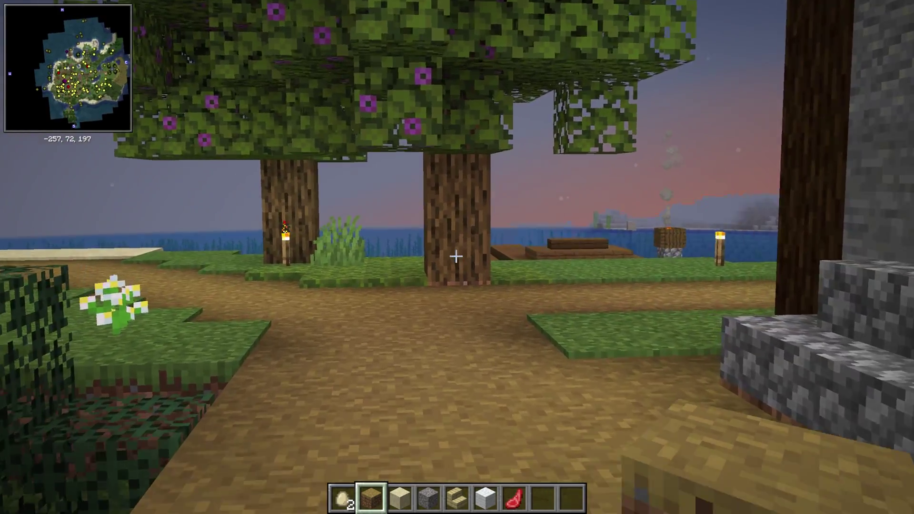
{"action": "key", "text": "e"}
{"action": "key", "text": "e"}
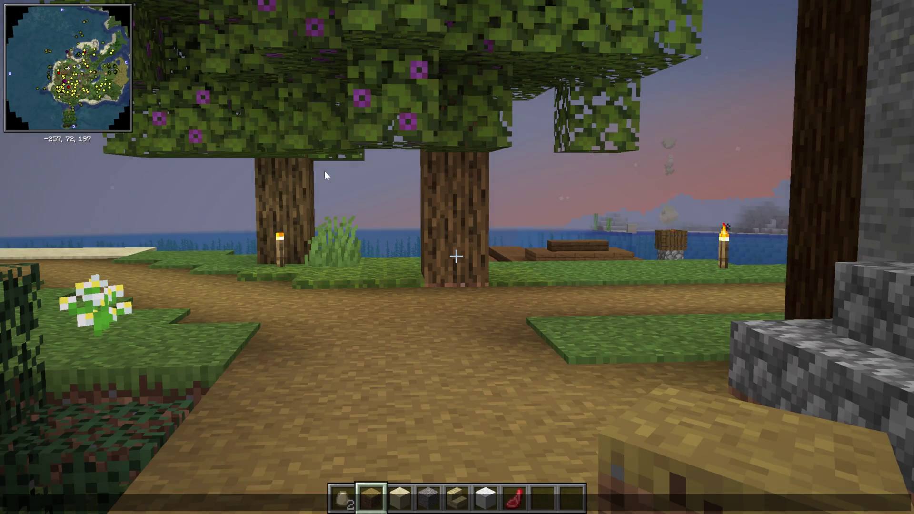
{"action": "key", "text": "w"}
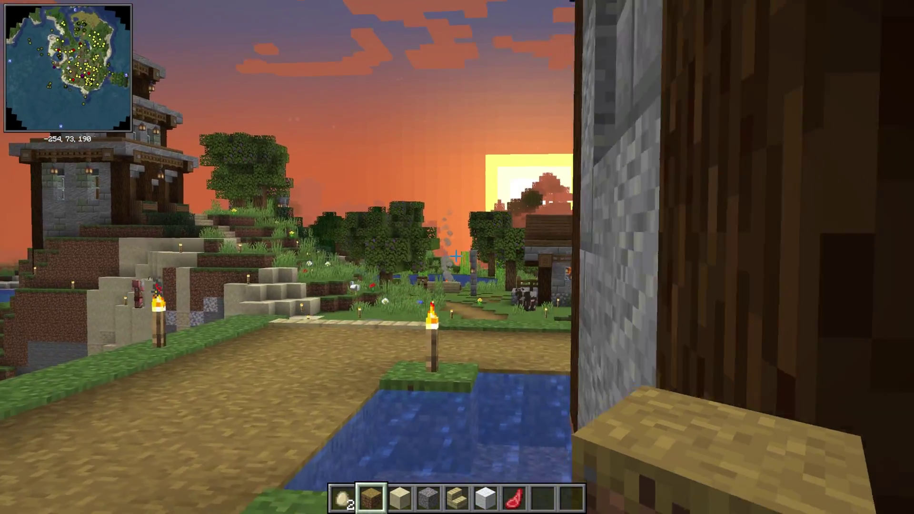
{"action": "key", "text": "w"}
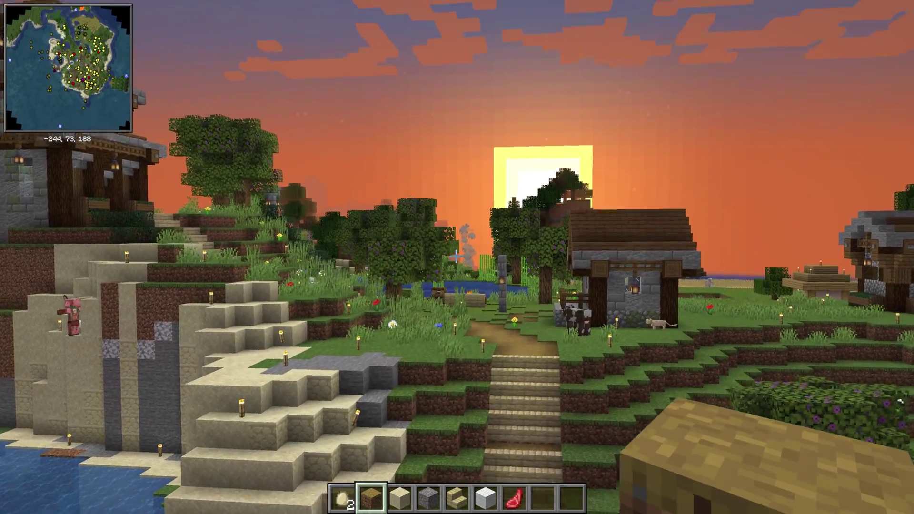
Step: Walk across the grass and past the village houses to examine how the minimap tracks movement and turning
{"action": "key", "text": "w"}
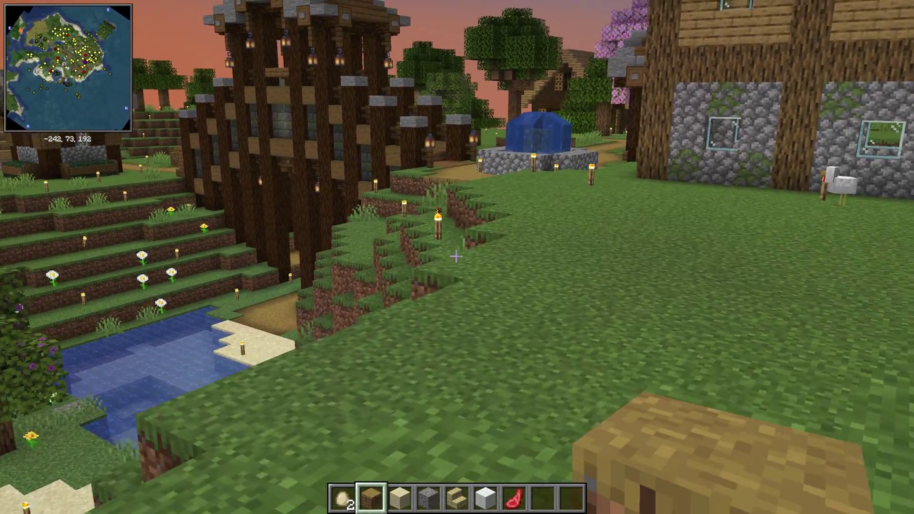
{"action": "key", "text": "w"}
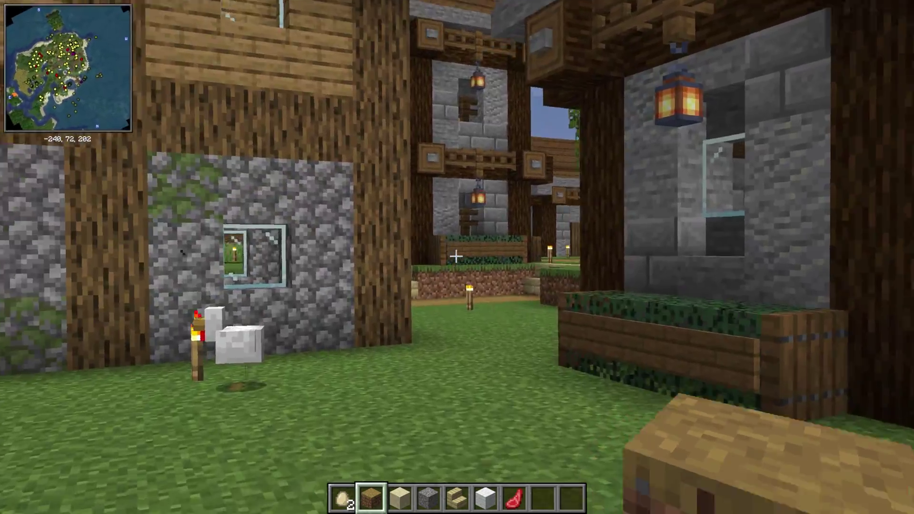
{"action": "key", "text": "w"}
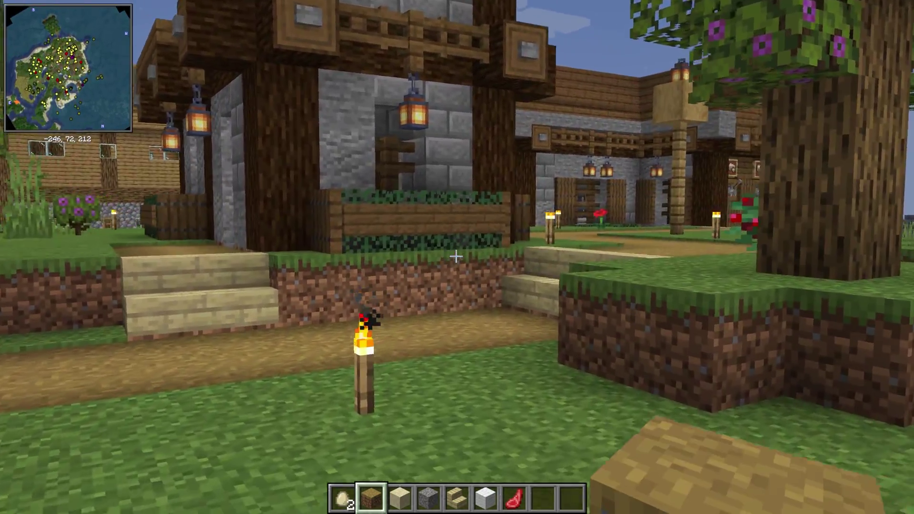
{"action": "key", "text": "w"}
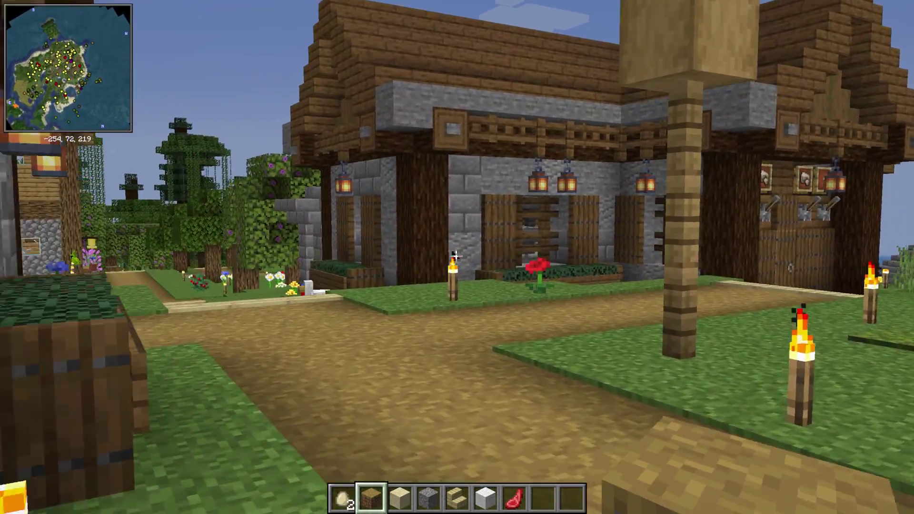
{"action": "key", "text": "w"}
{"action": "key", "text": "w"}
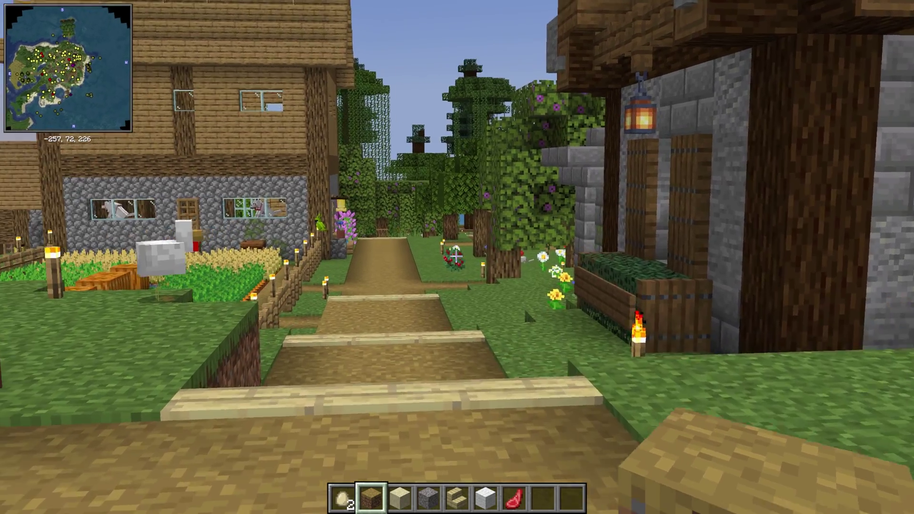
Step: Open the minimap settings and switch the minimap off and back on
{"action": "key", "text": "y"}
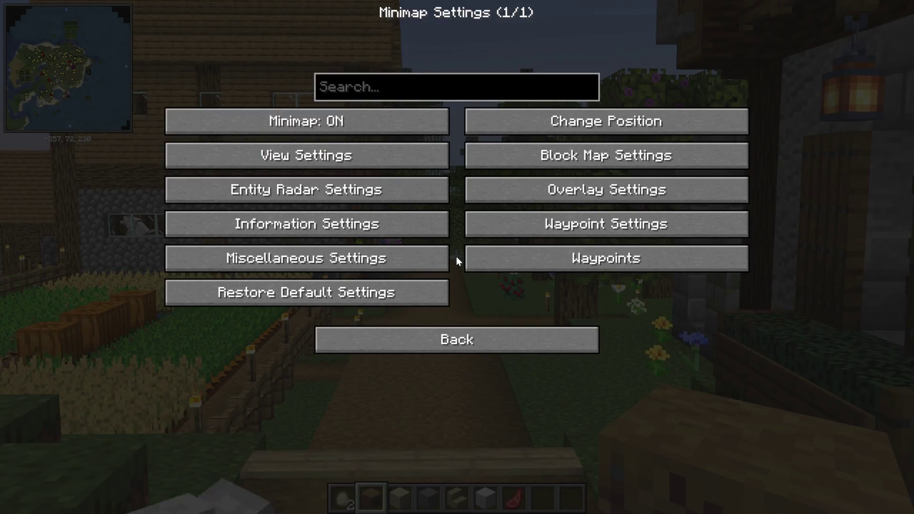
{"action": "left_click", "coordinate": [330, 134]}
{"action": "left_click", "coordinate": [330, 133]}
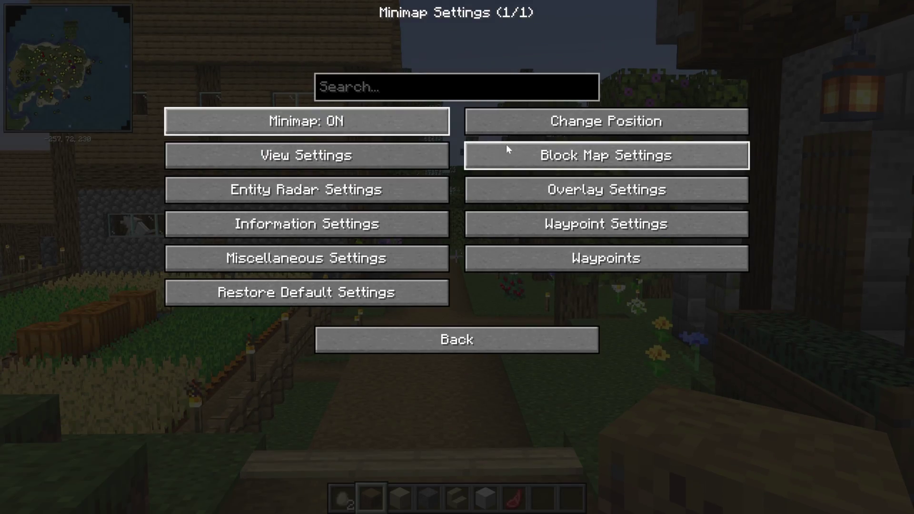
Step: Move the minimap to the upper-right corner of the game view, confirm its position and return to the game
{"action": "left_click", "coordinate": [514, 133]}
{"action": "left_click_drag", "start_coordinate": [59, 81], "coordinate": [836, 81]}
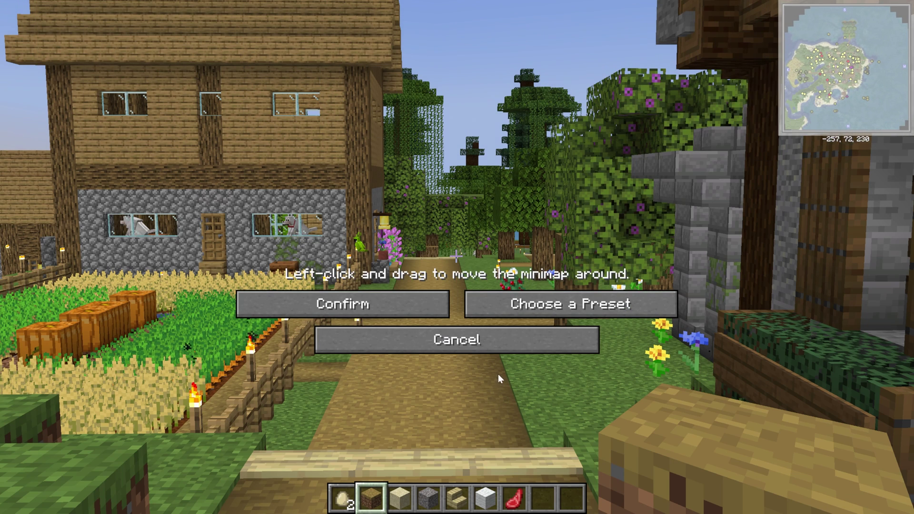
{"action": "left_click", "coordinate": [362, 309]}
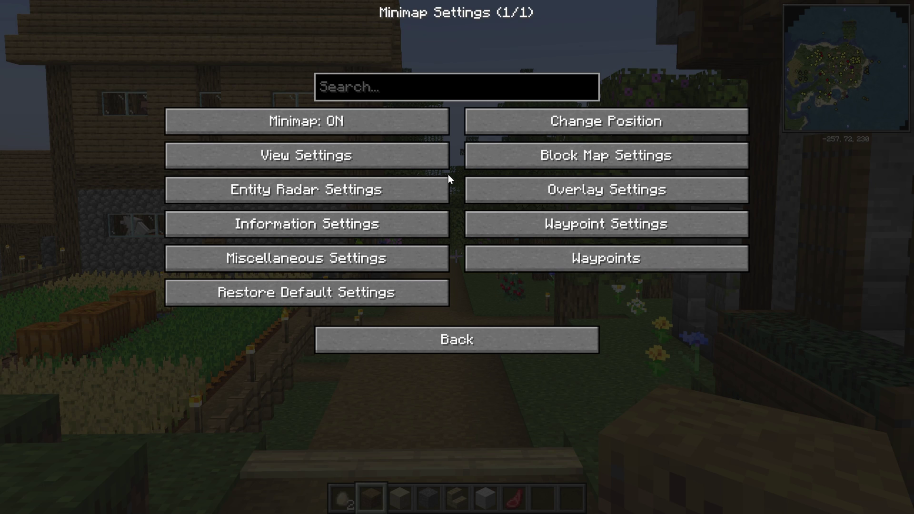
{"action": "key", "text": "Escape"}
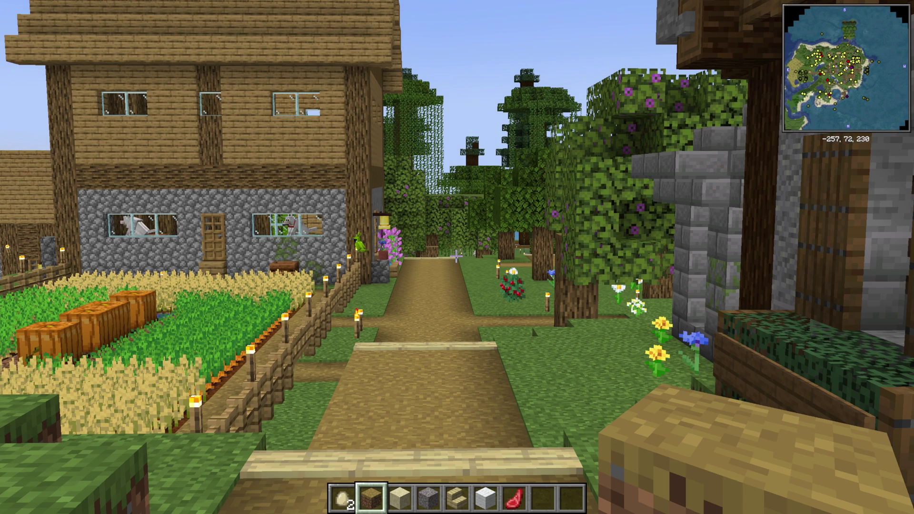
{"action": "key", "text": "y"}
{"action": "key", "text": "Escape"}
Step: Walk back through the village toward the stone steps and pond to examine the minimap in its new position
{"action": "key", "text": "w"}
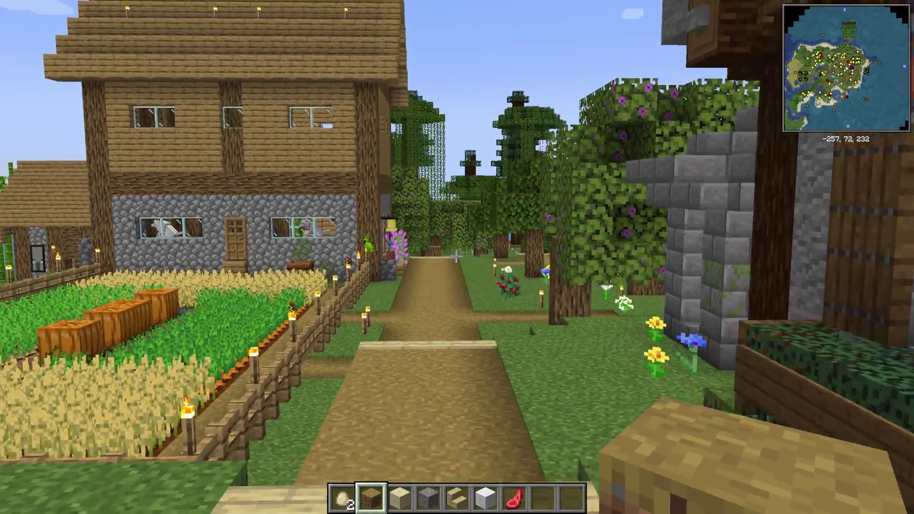
{"action": "key", "text": "w"}
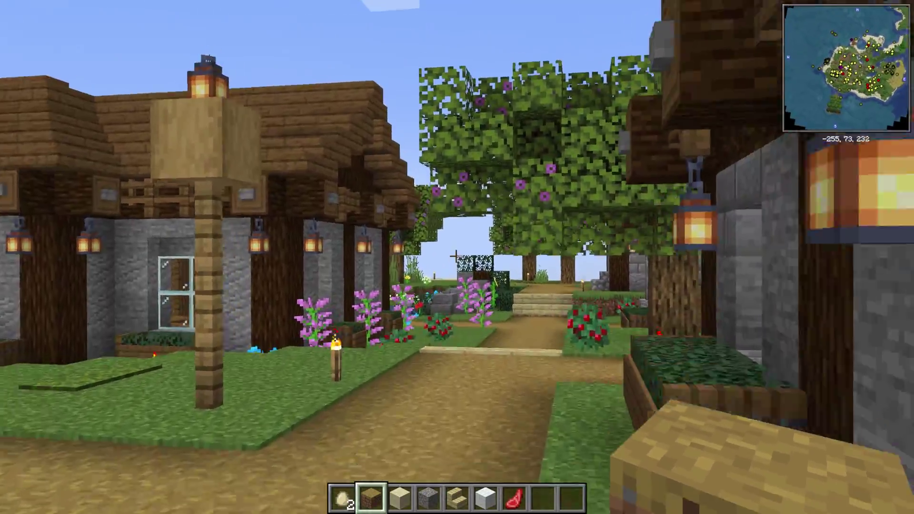
{"action": "key", "text": "w"}
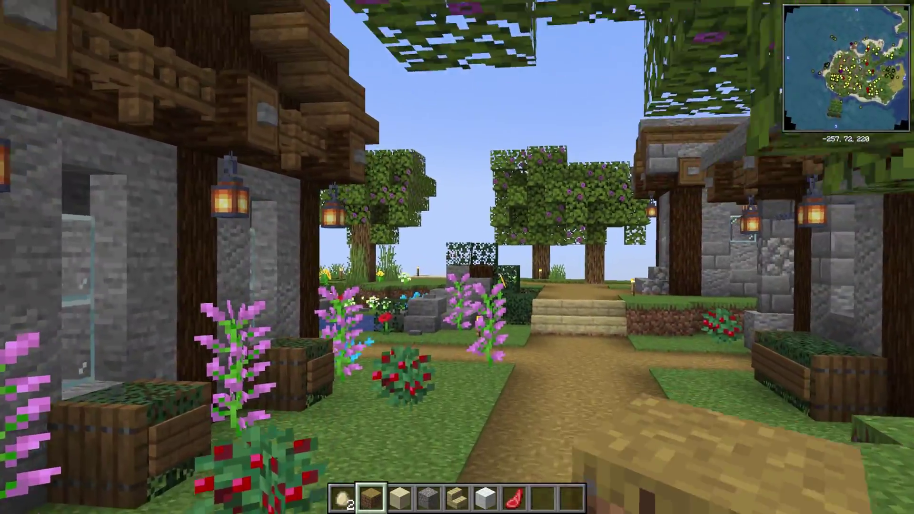
{"action": "key", "text": "w"}
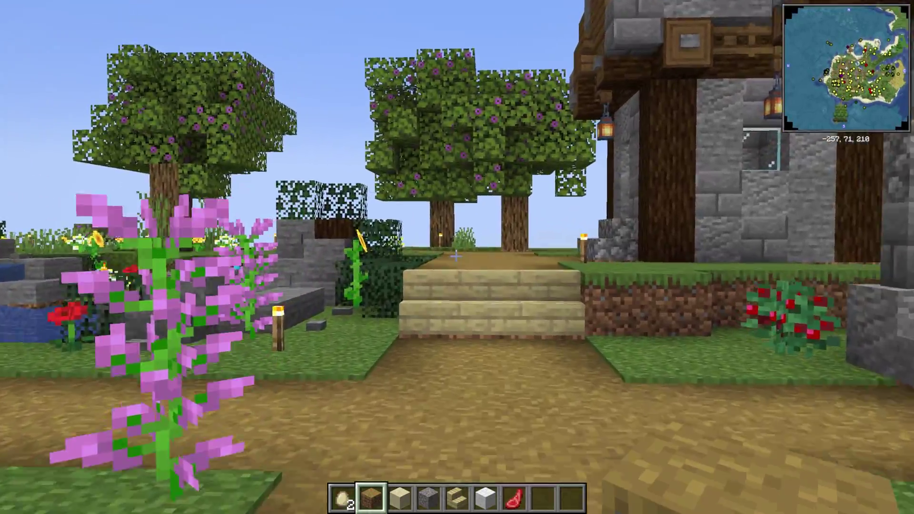
{"action": "key", "text": "w"}
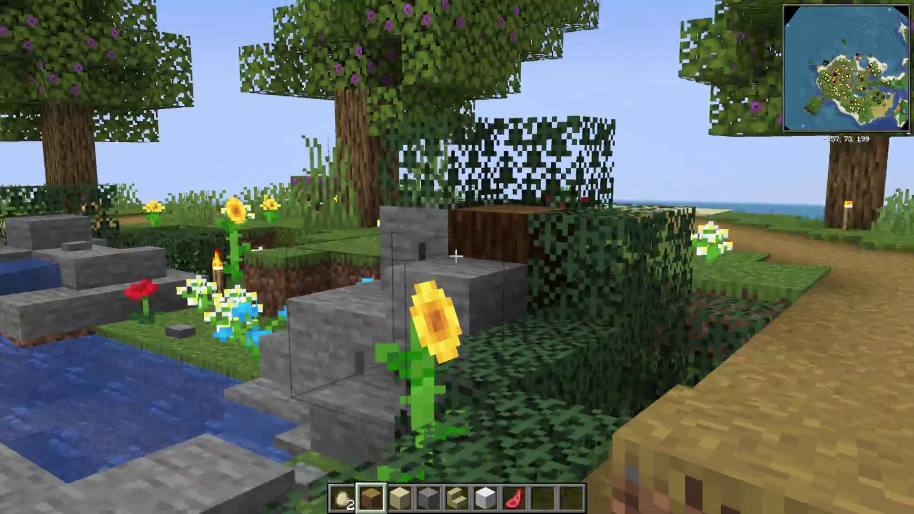